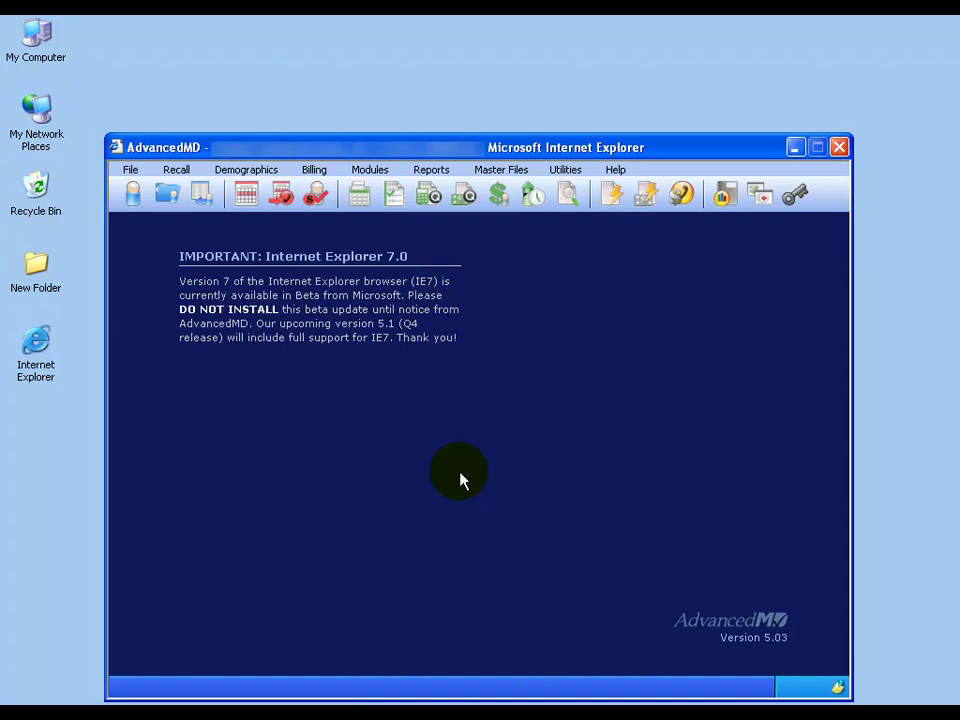
Step: Open the 10/06/2006 HUMANA CLAIMS check's details, listing charges of 96.28 and 22.25
{"action": "left_click", "coordinate": [648, 197]}
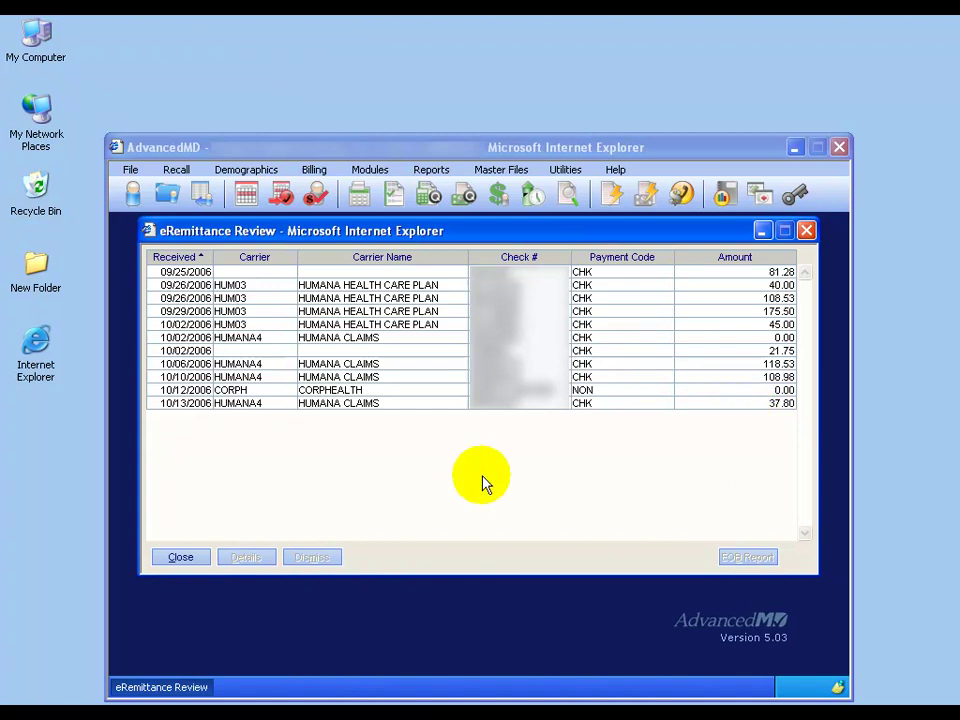
{"action": "left_click", "coordinate": [391, 365]}
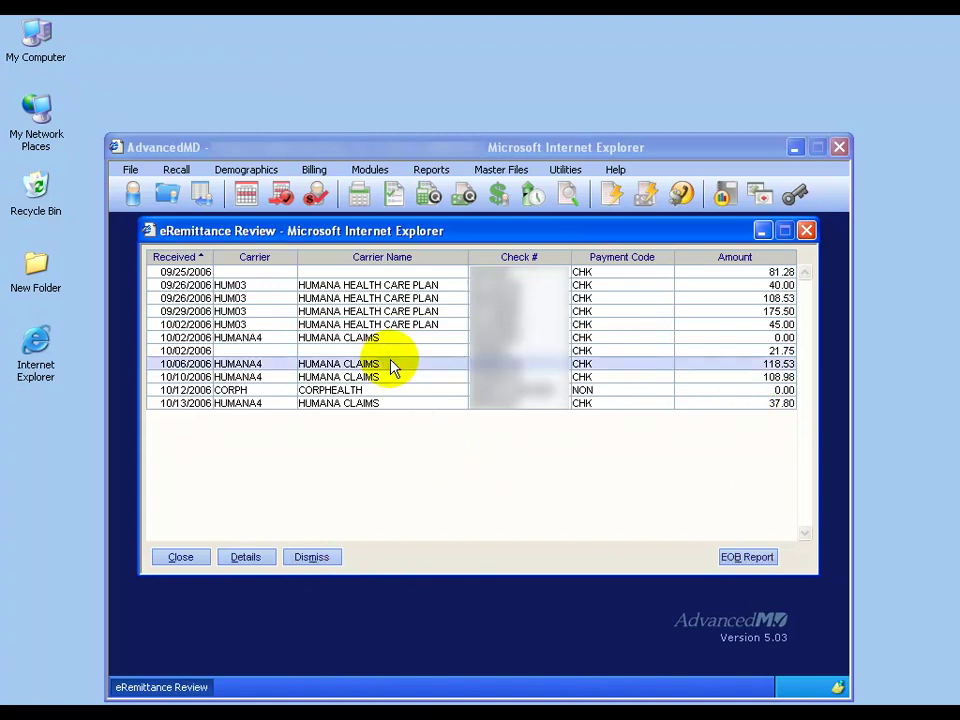
{"action": "double_click", "coordinate": [391, 365]}
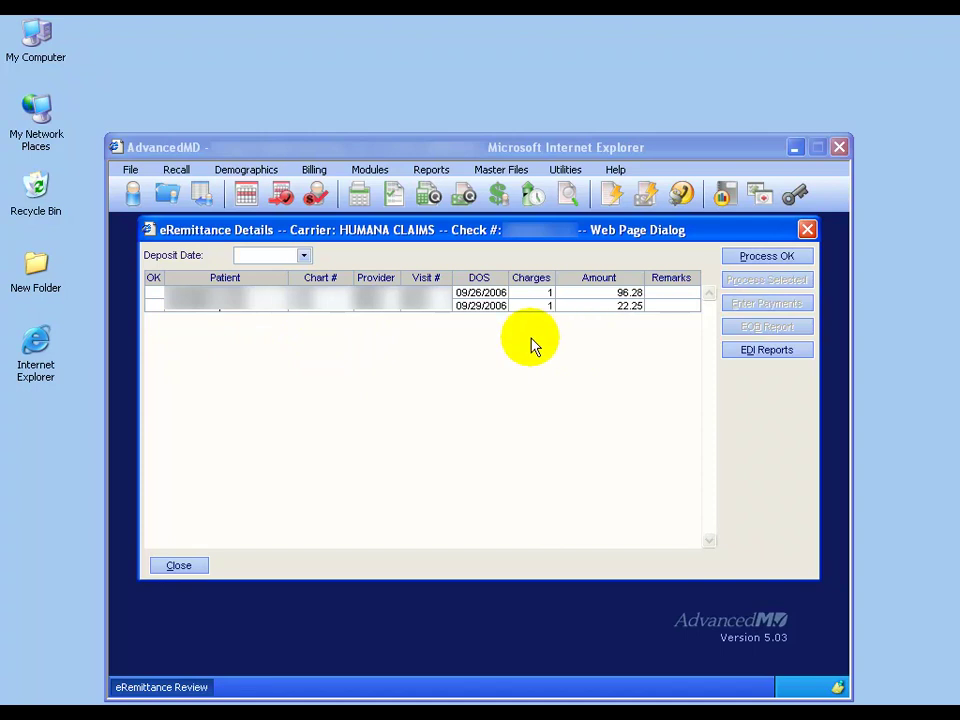
{"action": "mouse_move", "coordinate": [497, 304]}
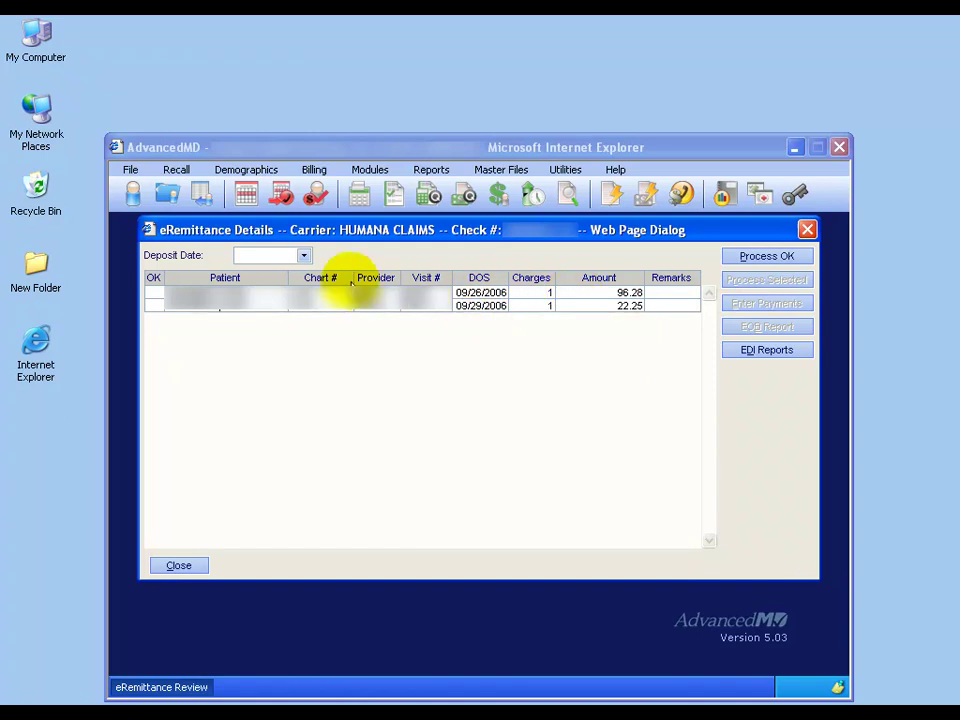
{"action": "left_click", "coordinate": [304, 256]}
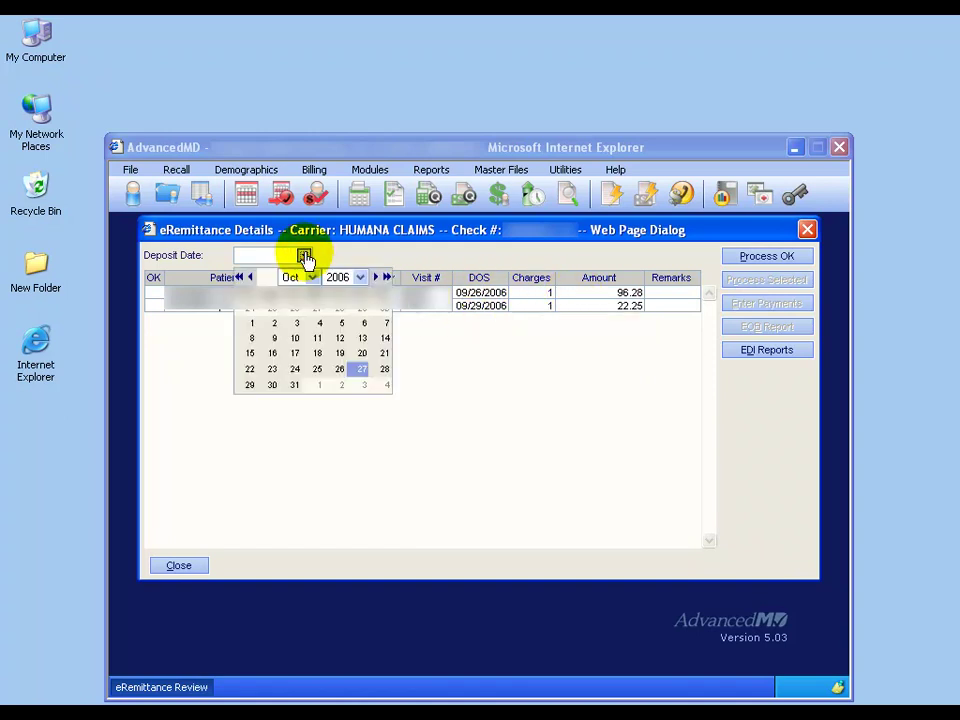
{"action": "left_click", "coordinate": [377, 254]}
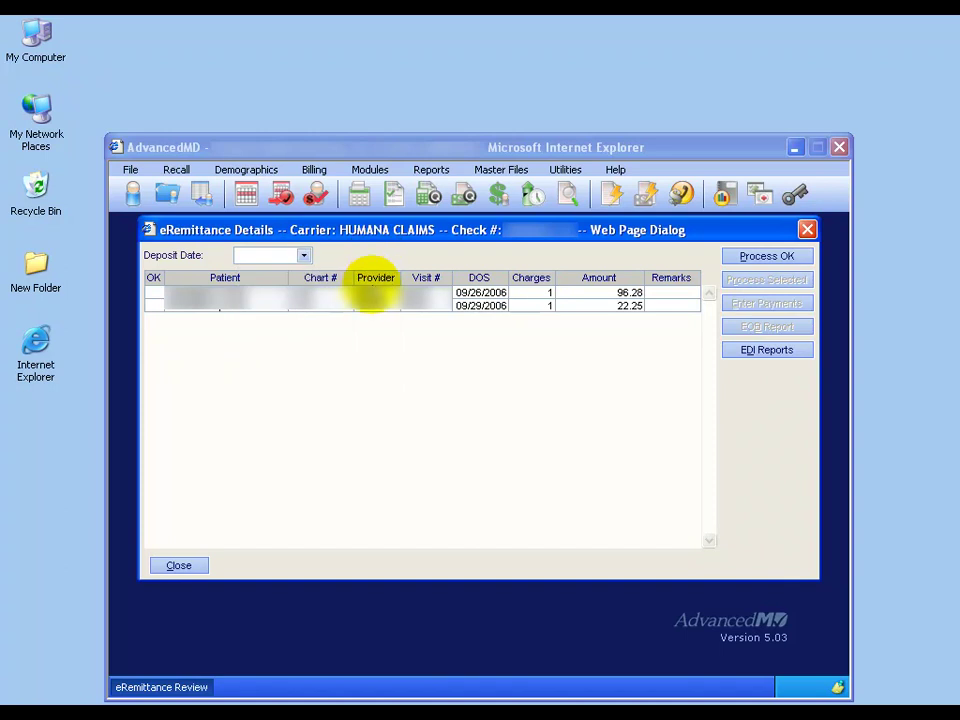
{"action": "left_click", "coordinate": [372, 292]}
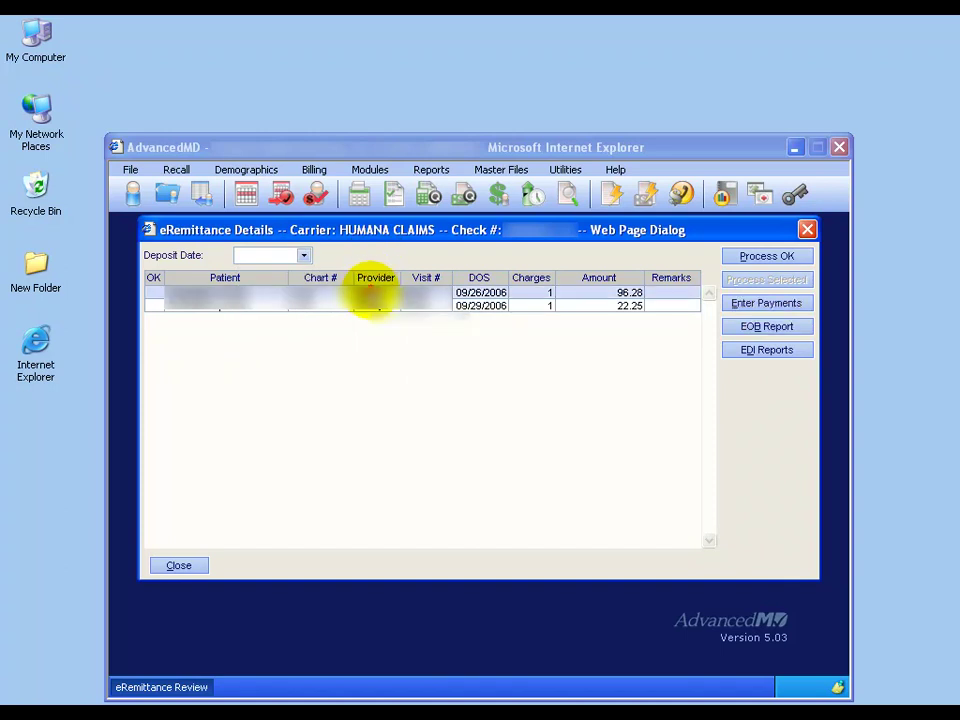
Step: Post the 96.28 payment on the 09/26/2006 claim with code PI and status BILL NEXT
{"action": "double_click", "coordinate": [370, 293]}
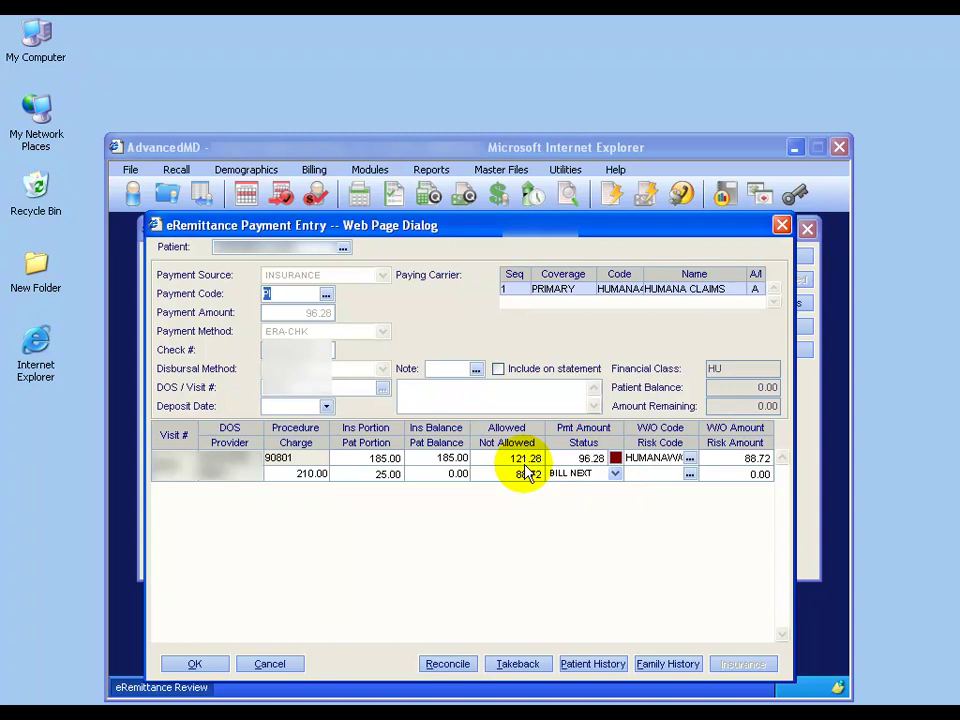
{"action": "type", "text": "PI"}
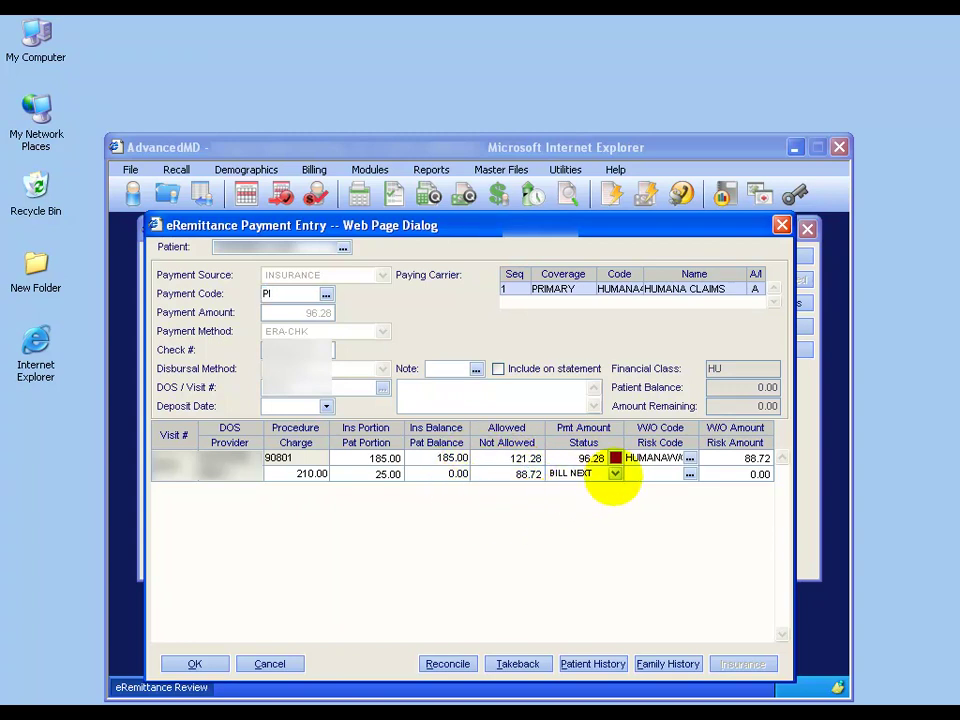
{"action": "left_click", "coordinate": [615, 474]}
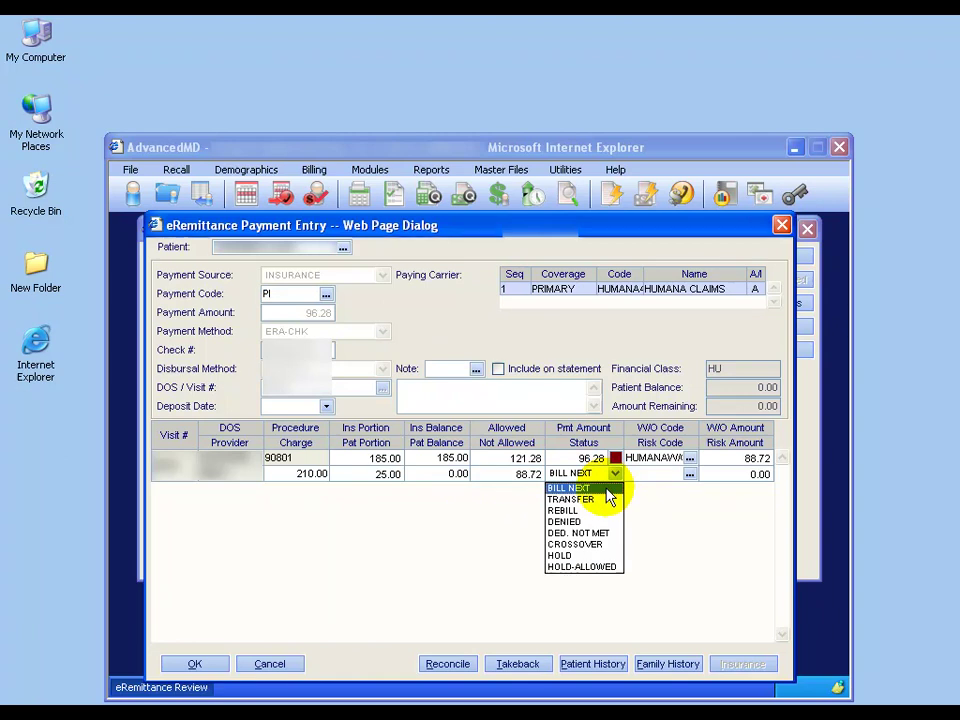
{"action": "left_click", "coordinate": [617, 490]}
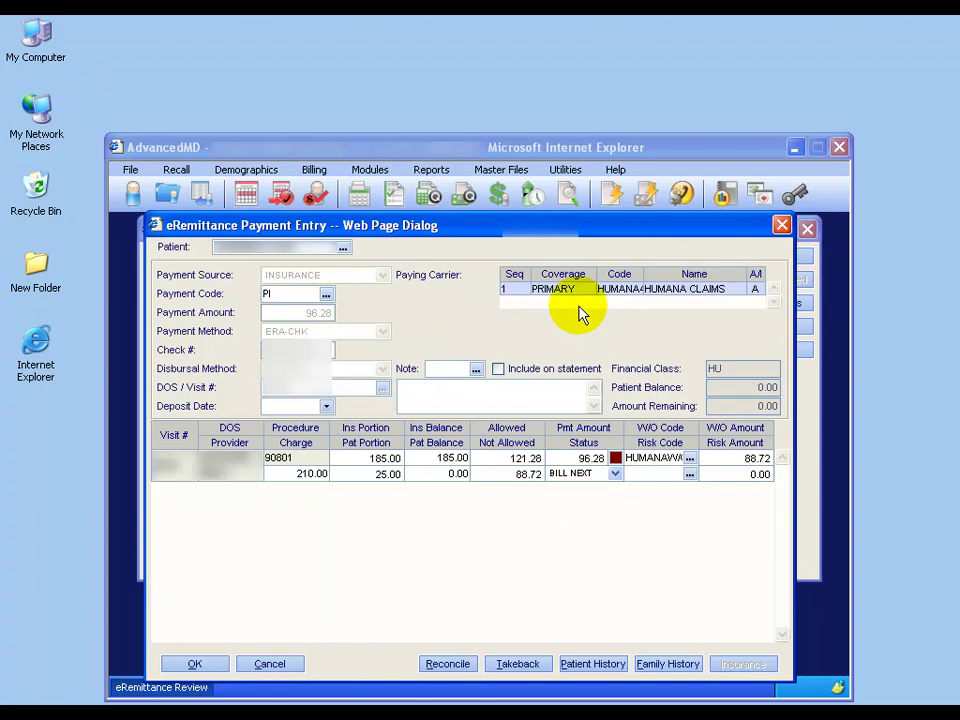
{"action": "left_click", "coordinate": [195, 664]}
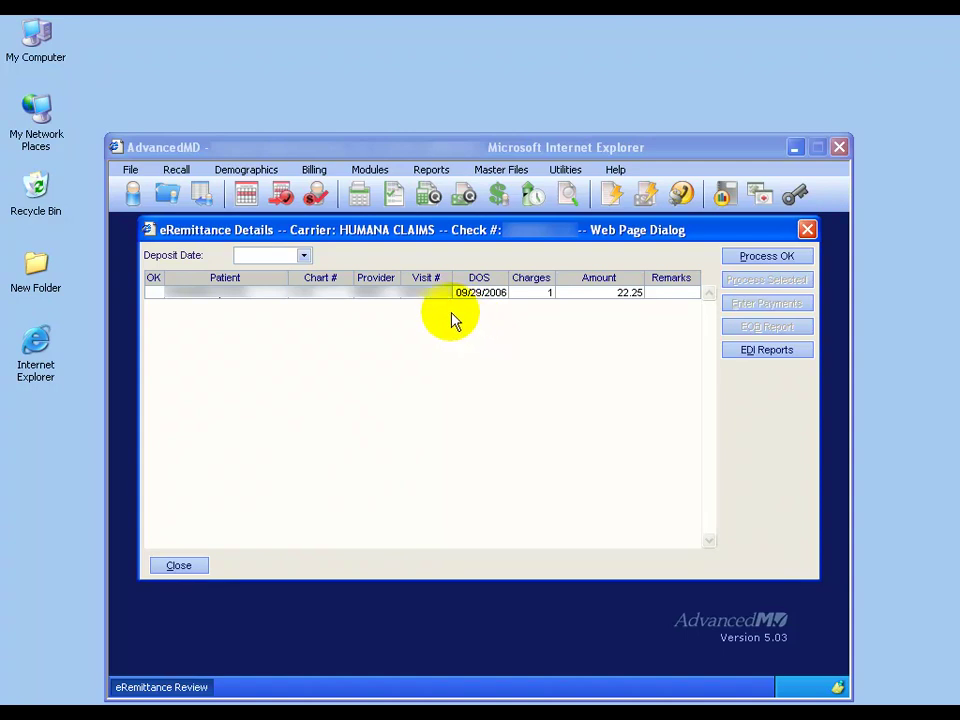
Step: Reopen the 10/06/2006 Humana check, post the remaining 22.25 claim, and close the empty details
{"action": "left_click", "coordinate": [190, 568]}
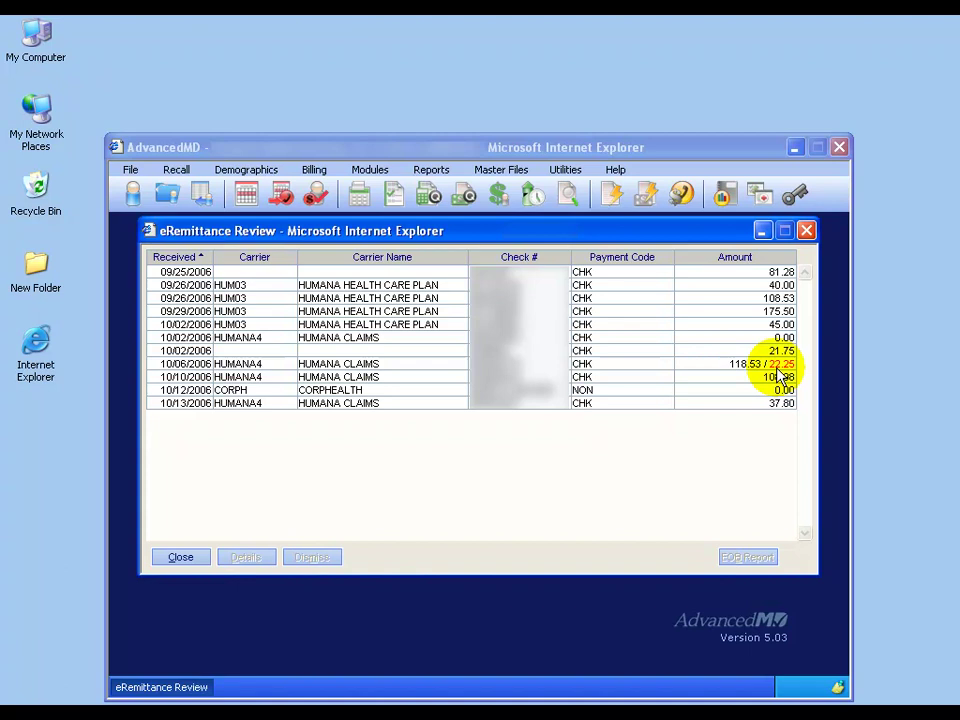
{"action": "double_click", "coordinate": [634, 364]}
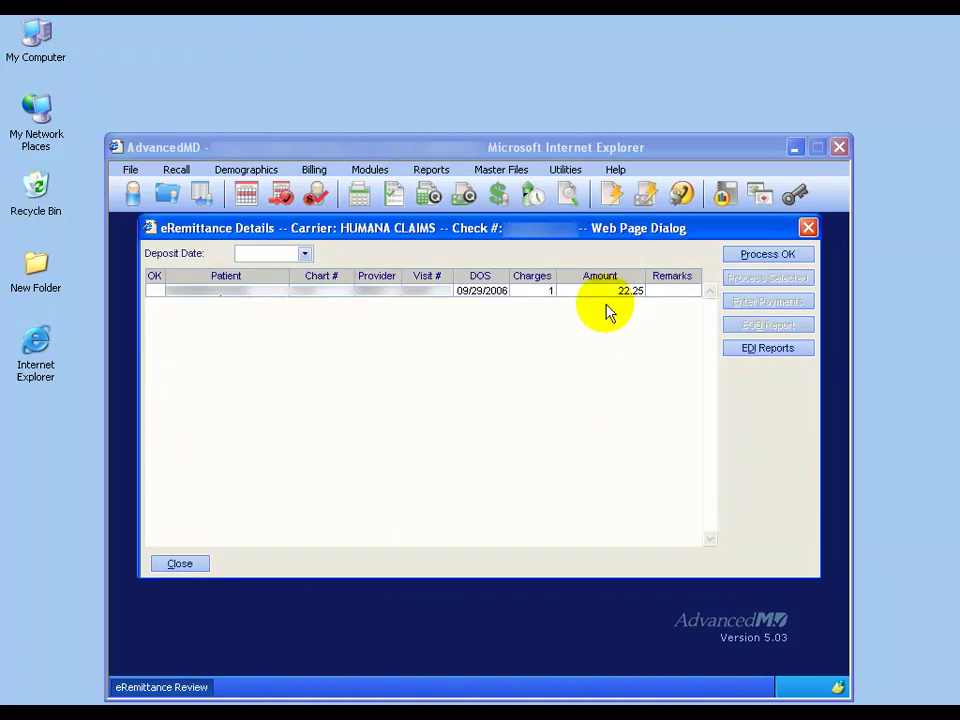
{"action": "double_click", "coordinate": [465, 291]}
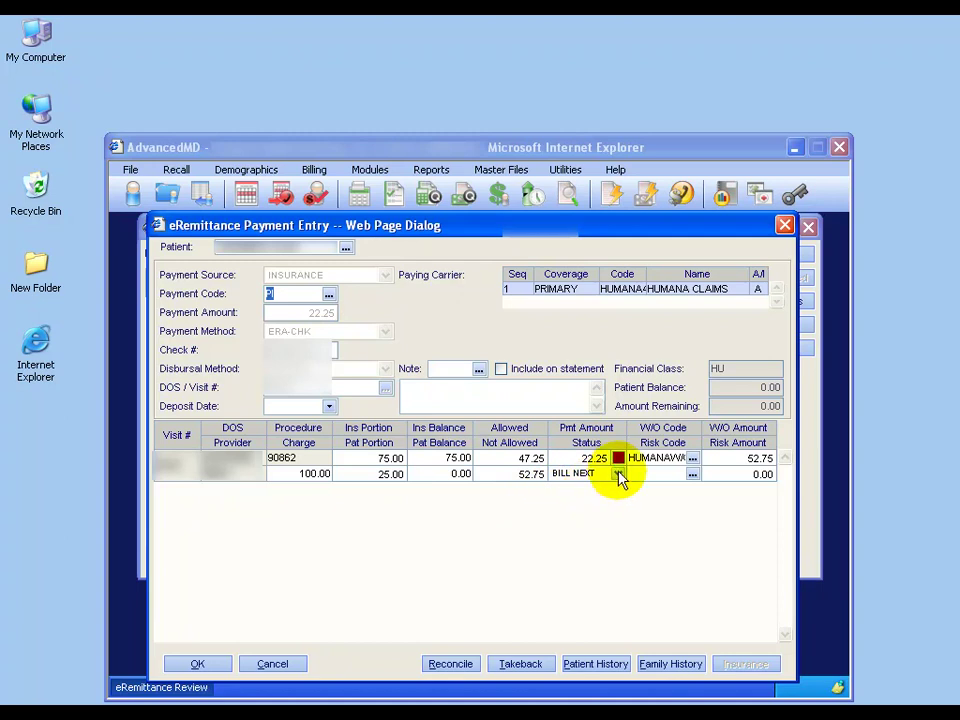
{"action": "mouse_move", "coordinate": [619, 460]}
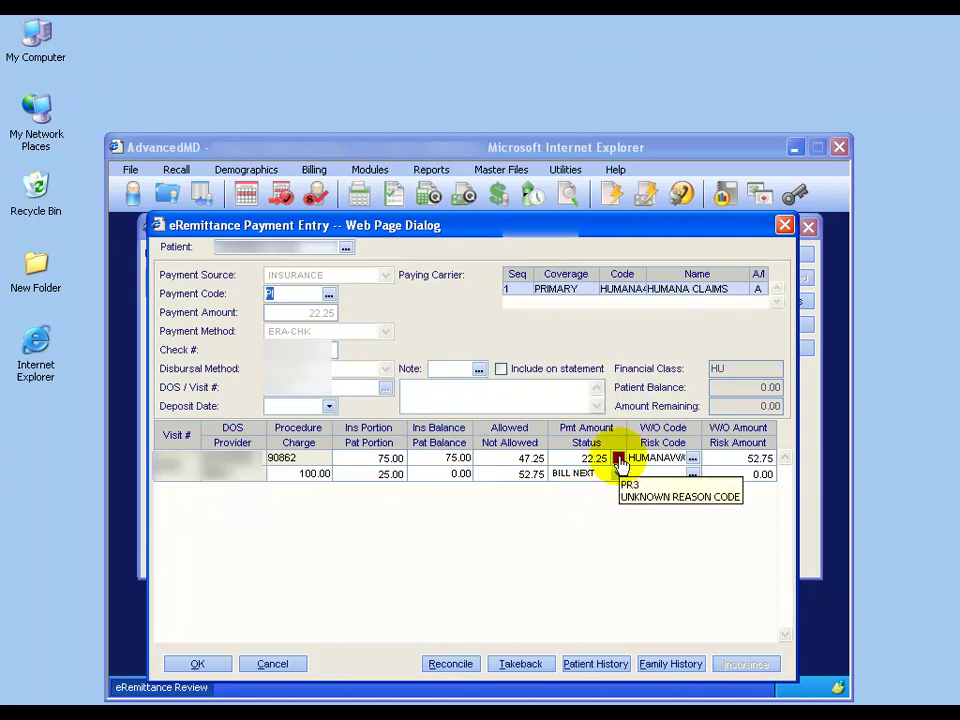
{"action": "left_click", "coordinate": [210, 665]}
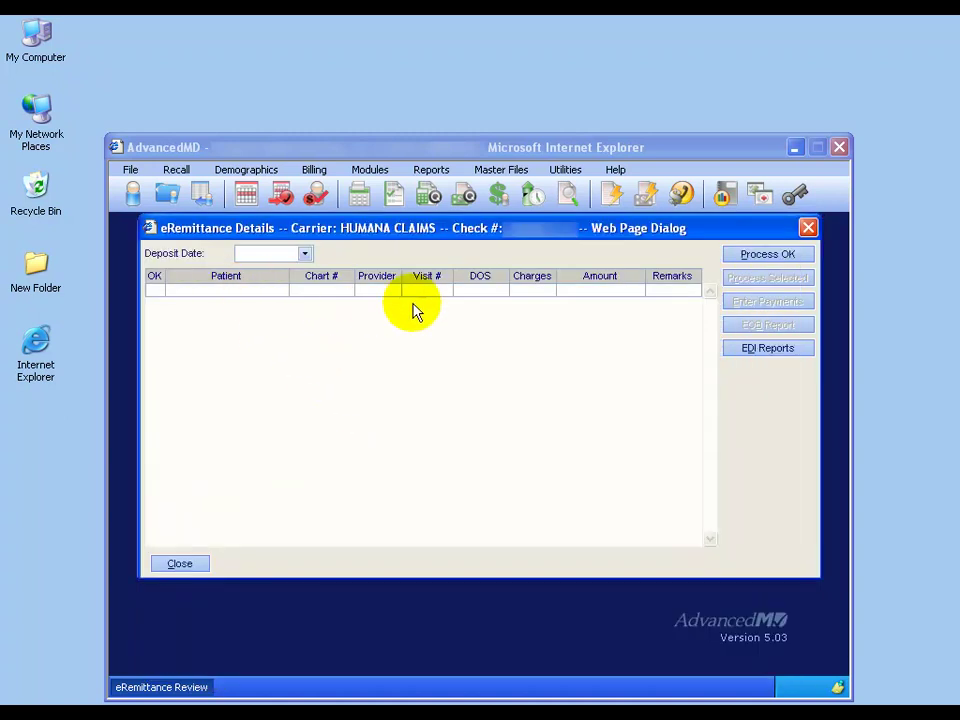
{"action": "left_click", "coordinate": [182, 566]}
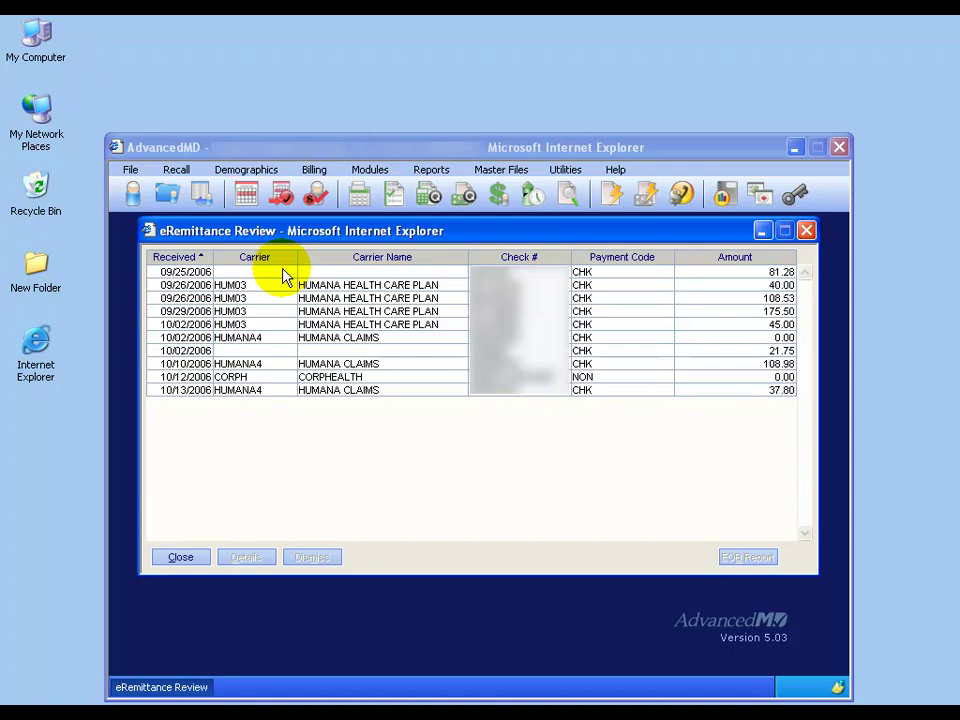
Step: Review the 10/02/2006 $21.75 check's details and its Explanation of Benefits report, then close both
{"action": "double_click", "coordinate": [283, 351]}
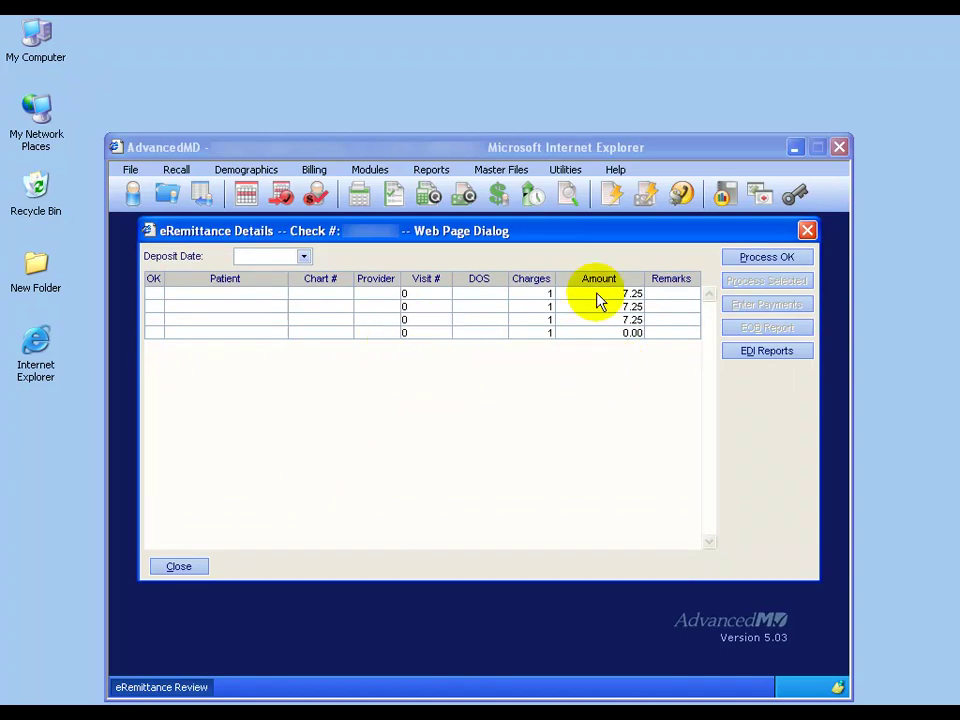
{"action": "mouse_move", "coordinate": [594, 339]}
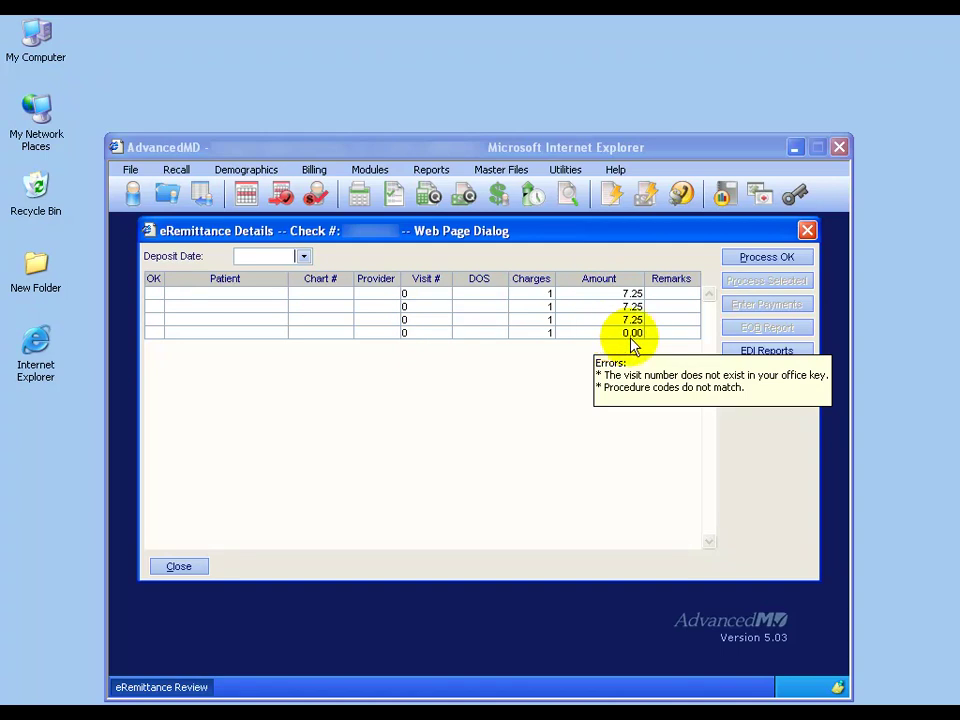
{"action": "left_click", "coordinate": [186, 566]}
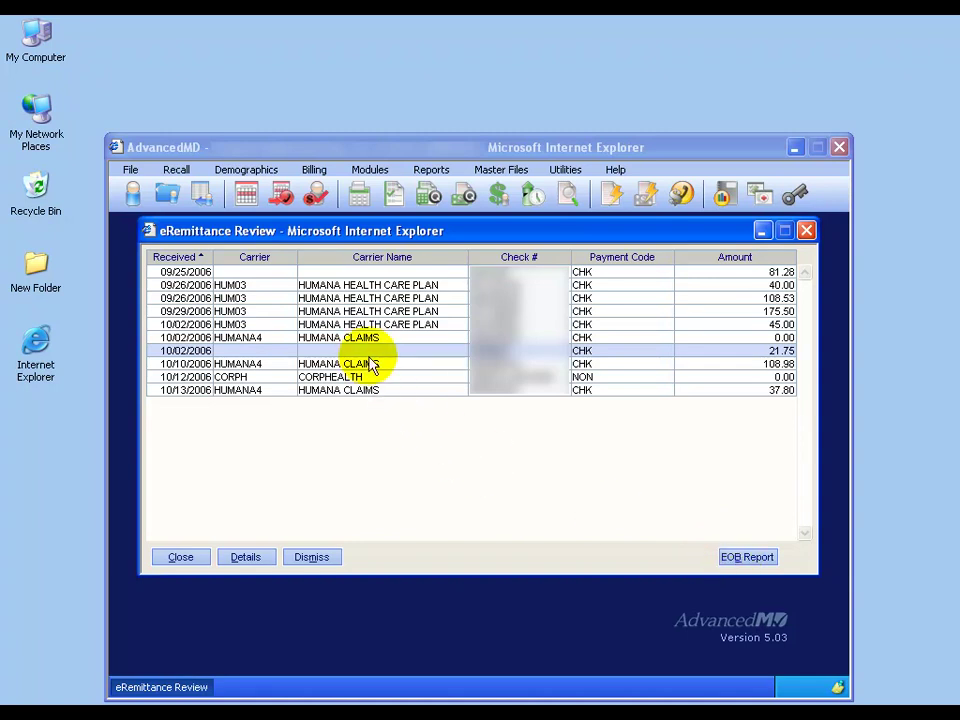
{"action": "left_click", "coordinate": [746, 558]}
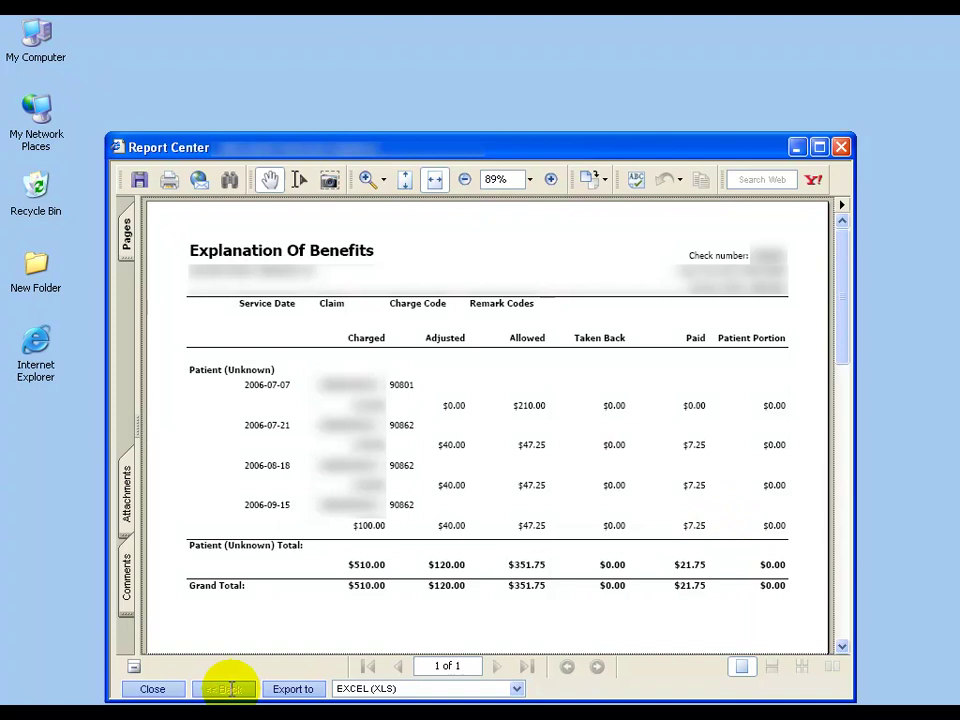
{"action": "left_click", "coordinate": [154, 688]}
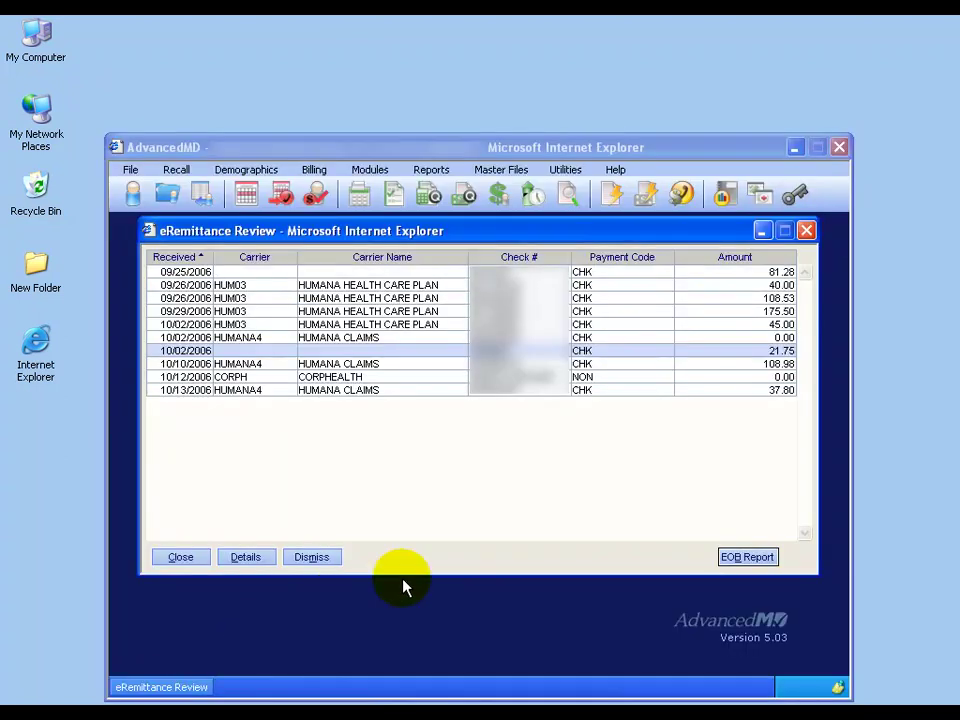
Step: Show Claims Center's archived EDI reports and open the 10/02/2006 McKesson EOB Report
{"action": "left_click", "coordinate": [565, 194]}
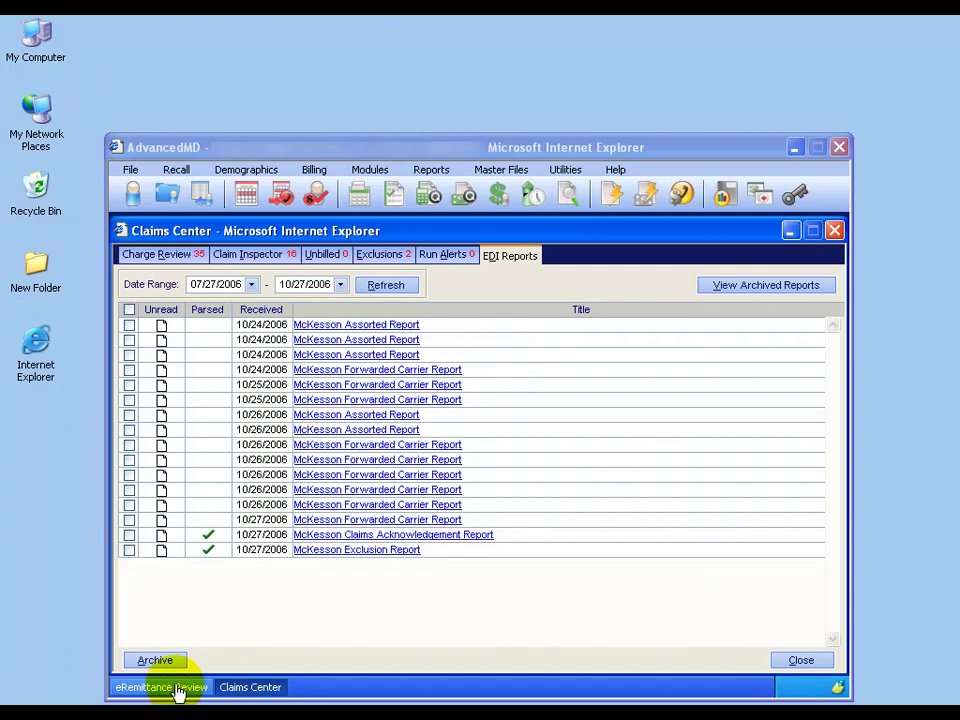
{"action": "left_click", "coordinate": [178, 688]}
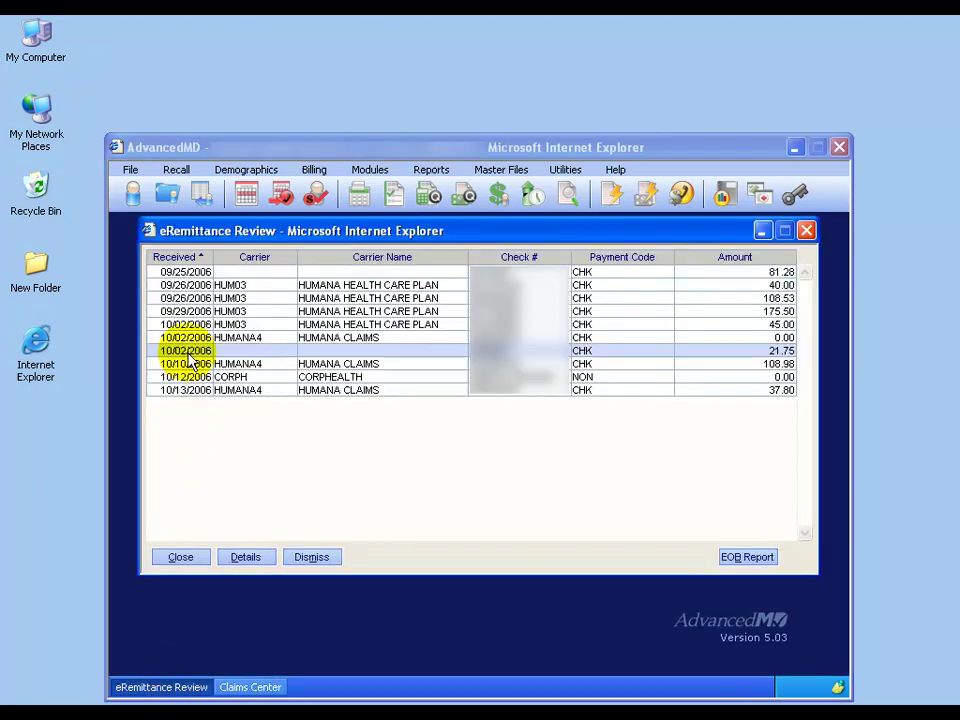
{"action": "left_click", "coordinate": [252, 687]}
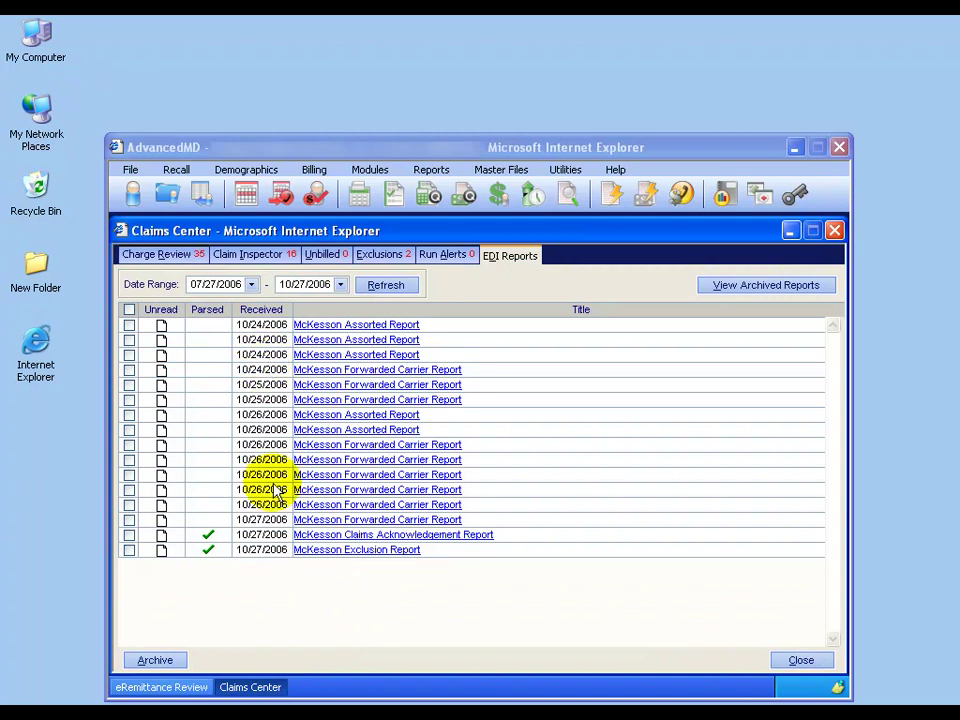
{"action": "left_click", "coordinate": [722, 290]}
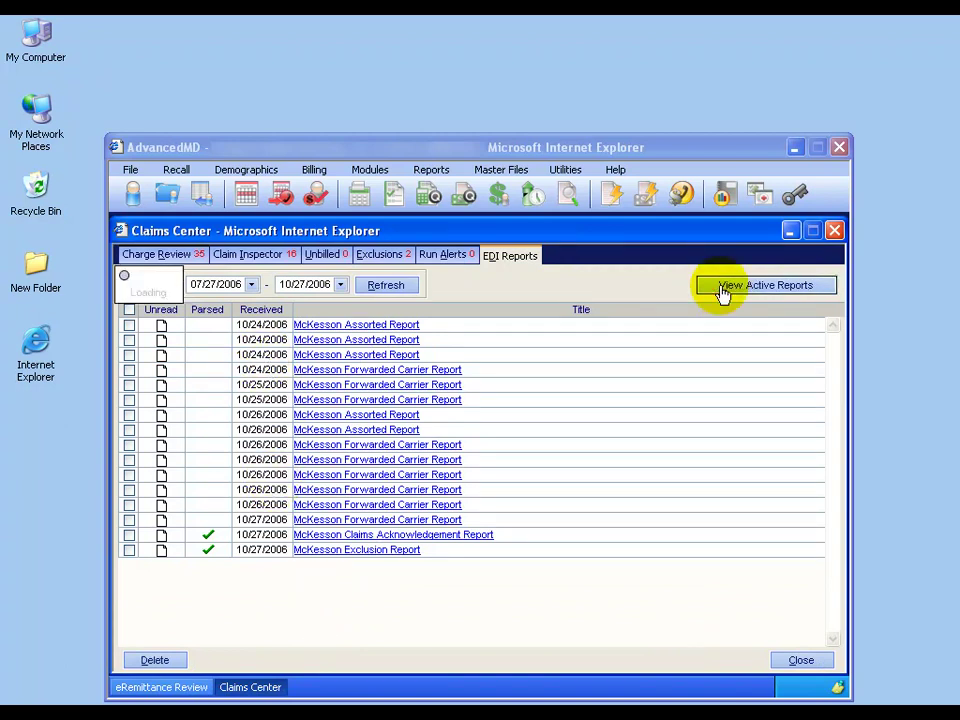
{"action": "left_click_drag", "start_coordinate": [831, 343], "coordinate": [797, 566]}
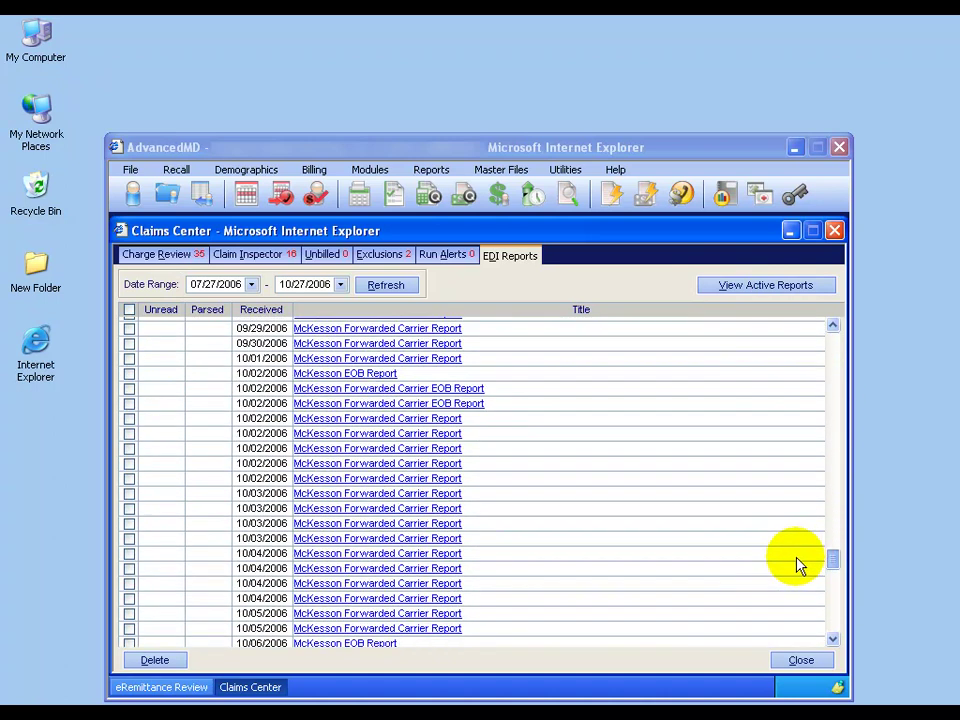
{"action": "left_click", "coordinate": [310, 375]}
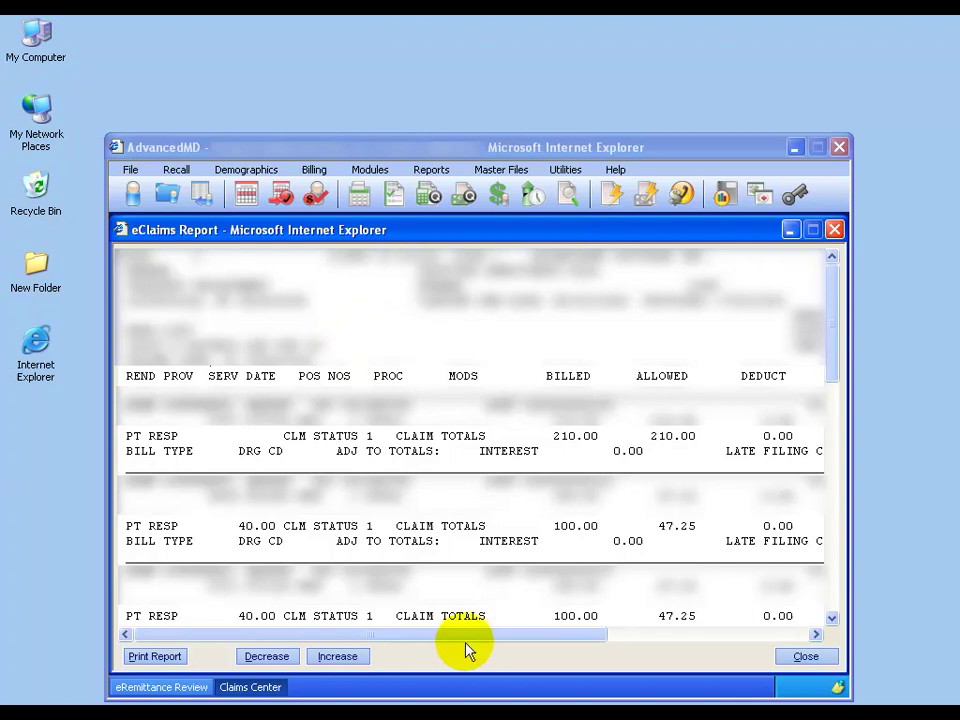
Step: Scroll the McKesson EOB Report to PROV PD, check the 210.00 and 100.00 claims, then close it
{"action": "left_click_drag", "start_coordinate": [467, 636], "coordinate": [521, 622]}
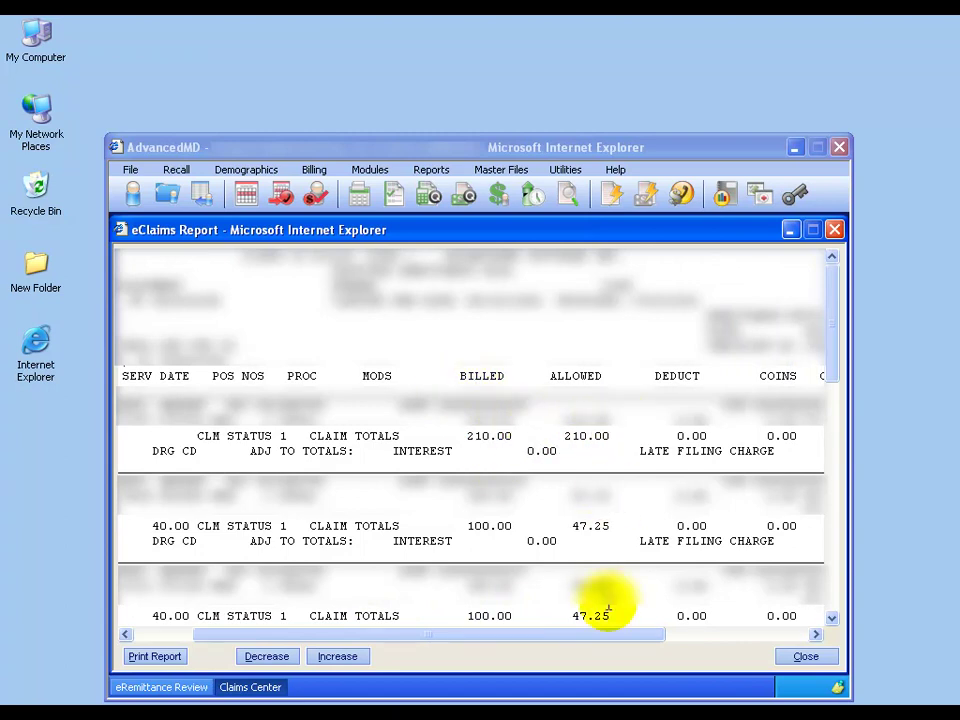
{"action": "left_click_drag", "start_coordinate": [619, 636], "coordinate": [729, 613]}
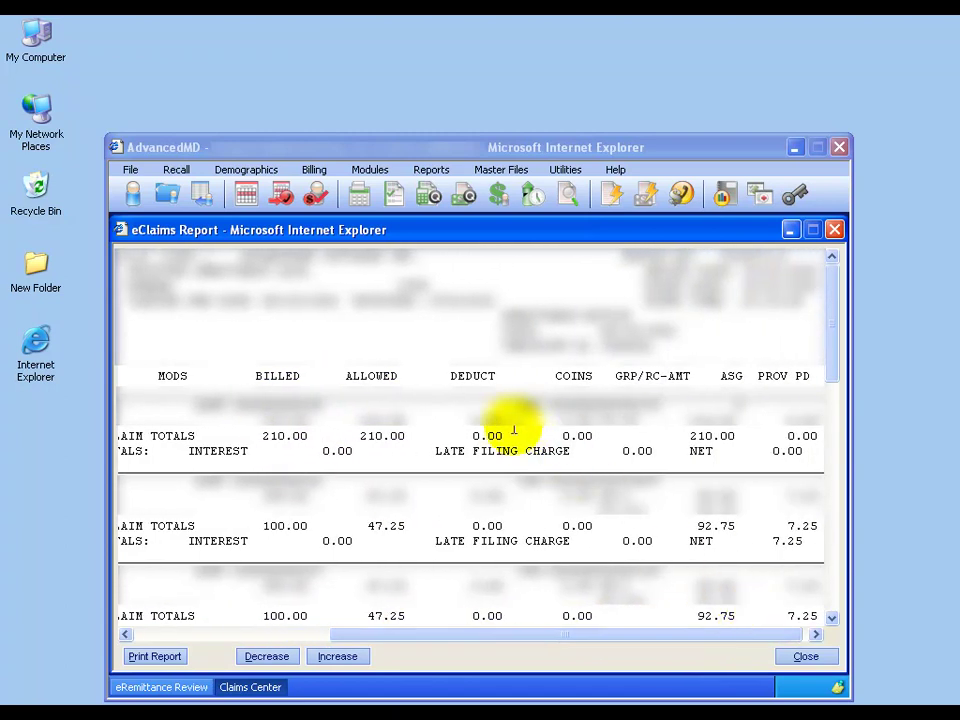
{"action": "left_click_drag", "start_coordinate": [626, 640], "coordinate": [643, 628]}
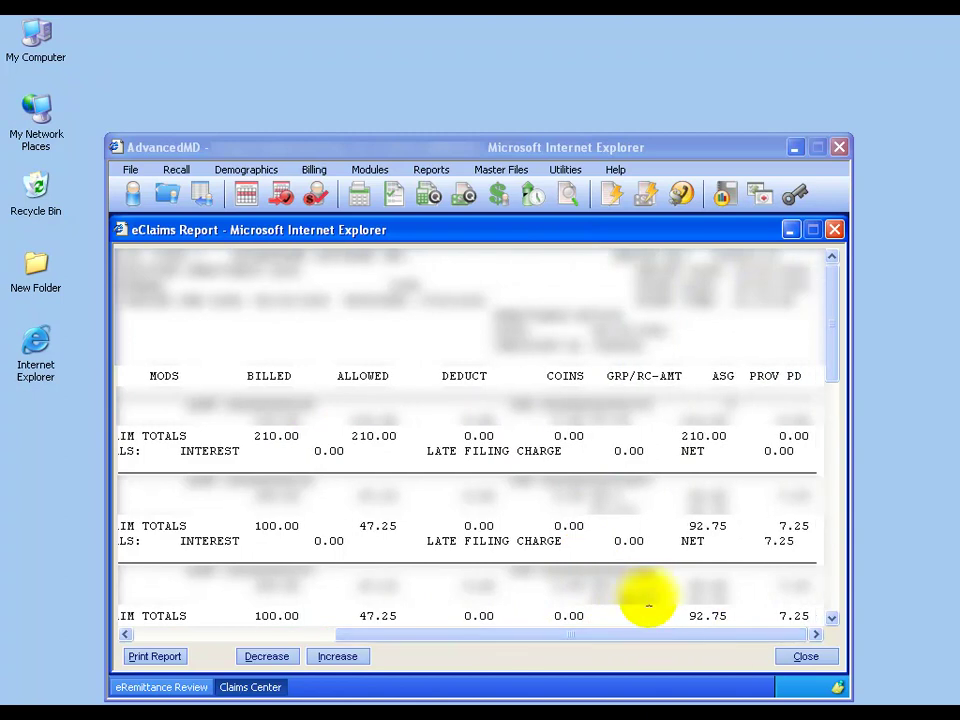
{"action": "left_click_drag", "start_coordinate": [590, 421], "coordinate": [621, 436]}
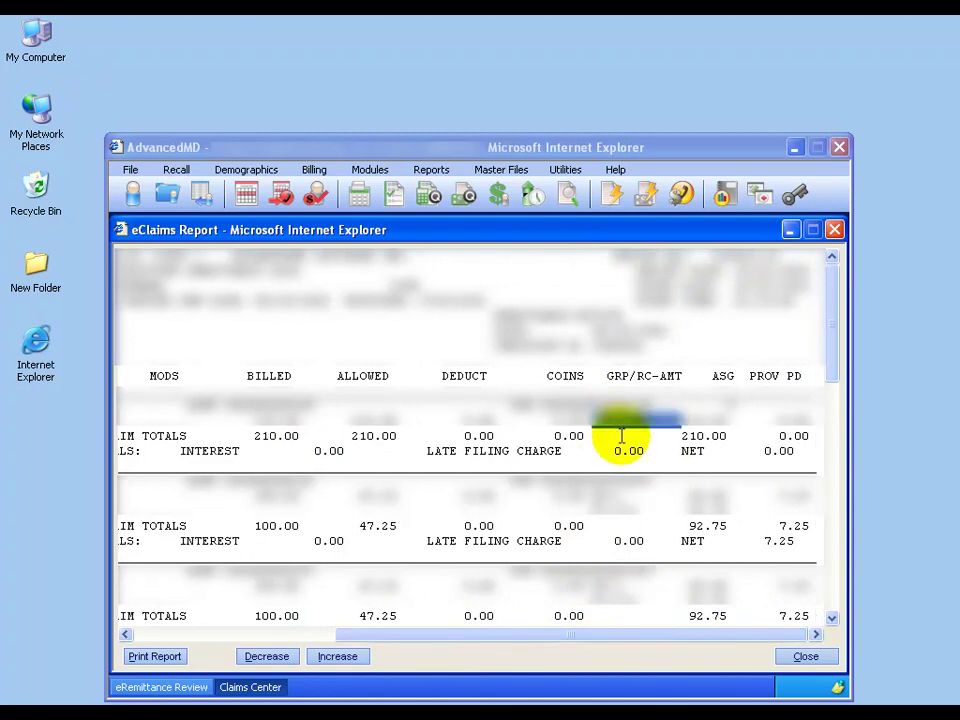
{"action": "left_click_drag", "start_coordinate": [773, 426], "coordinate": [805, 428]}
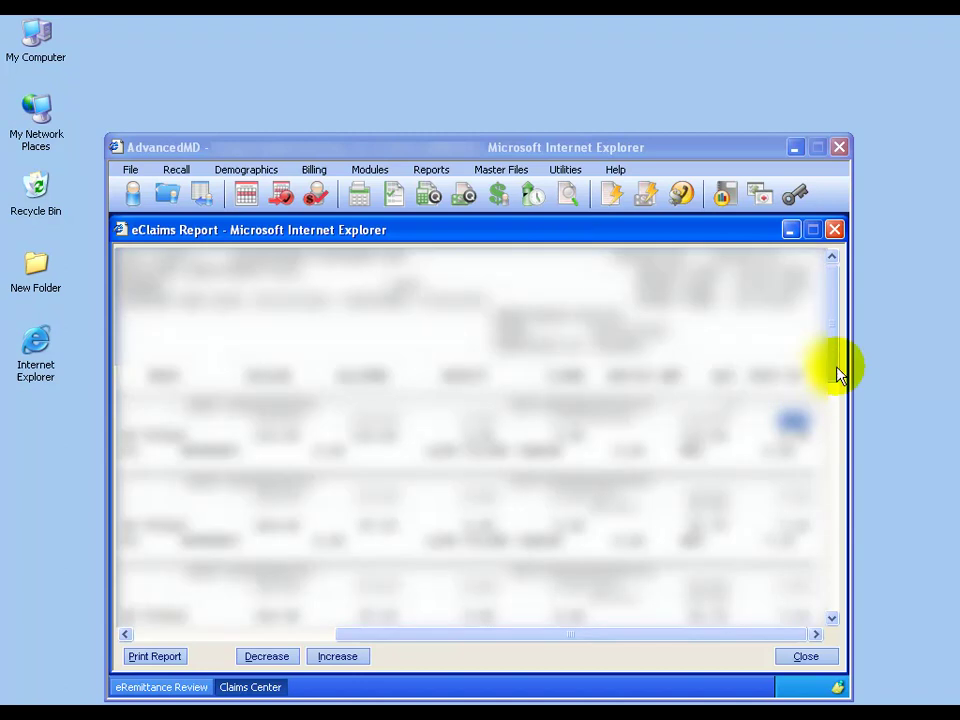
{"action": "left_click_drag", "start_coordinate": [836, 375], "coordinate": [838, 402]}
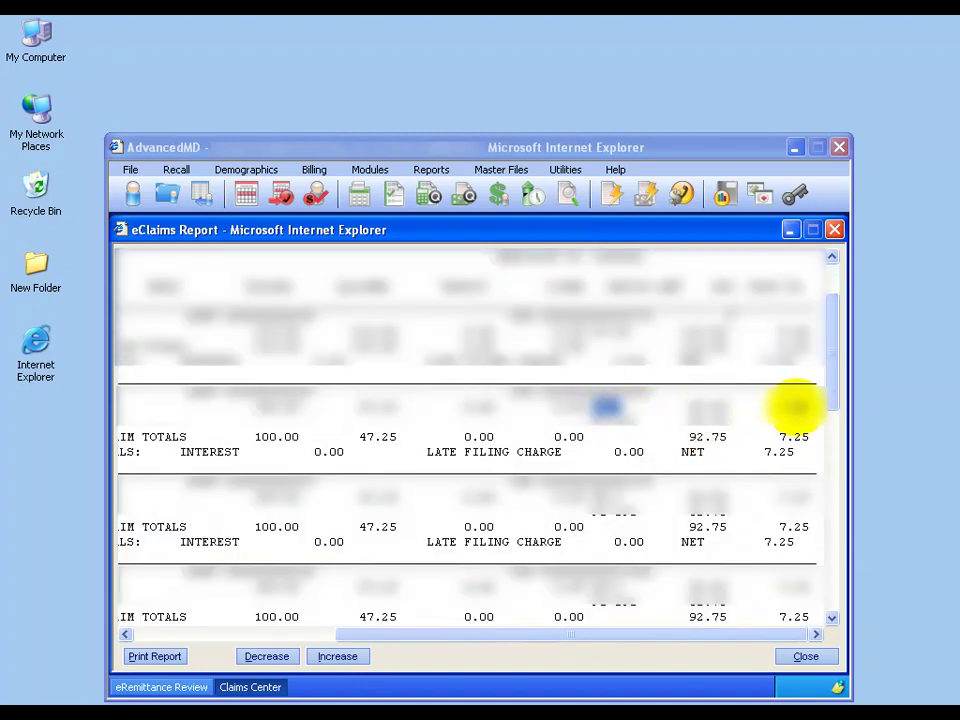
{"action": "left_click", "coordinate": [805, 656]}
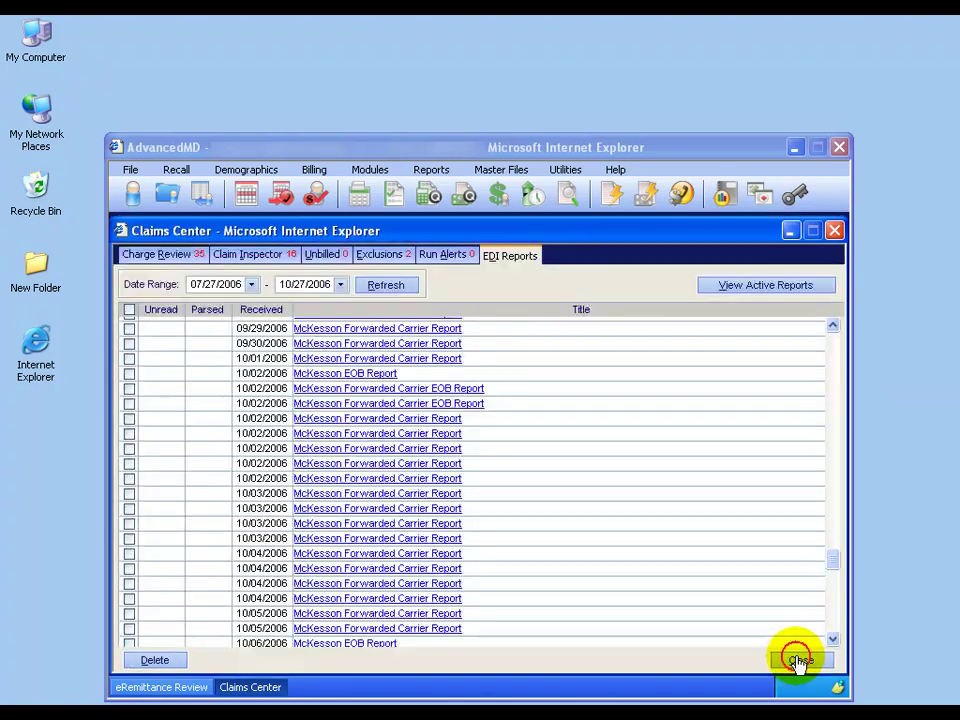
Step: Close Claims Center and confirm the 10/02/2006 21.75 check pays 7.25 on three claims
{"action": "left_click", "coordinate": [834, 232]}
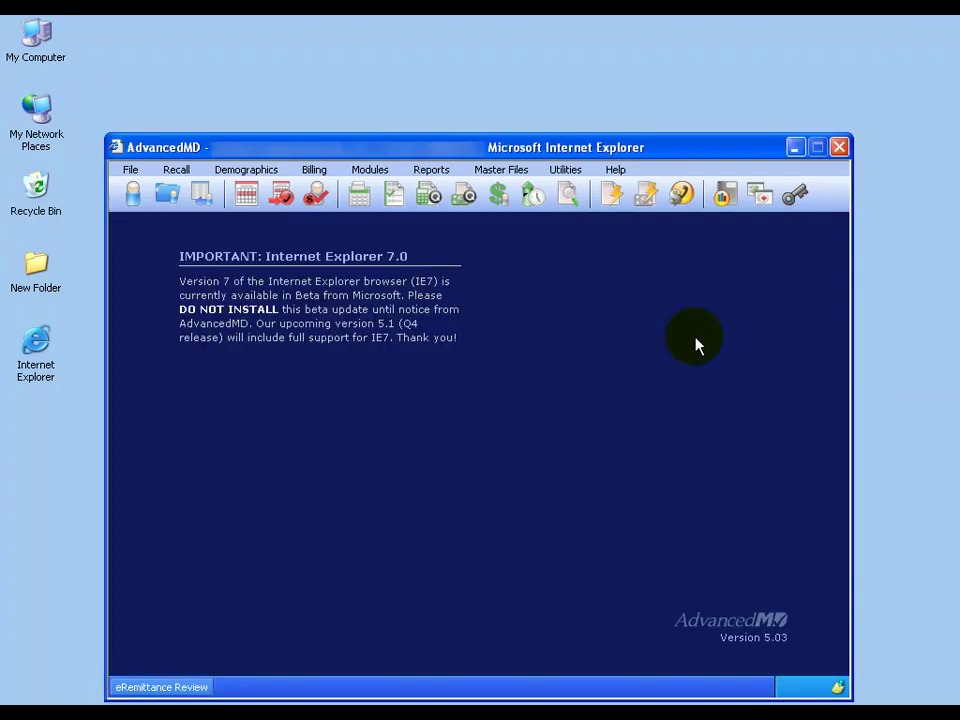
{"action": "left_click", "coordinate": [200, 689]}
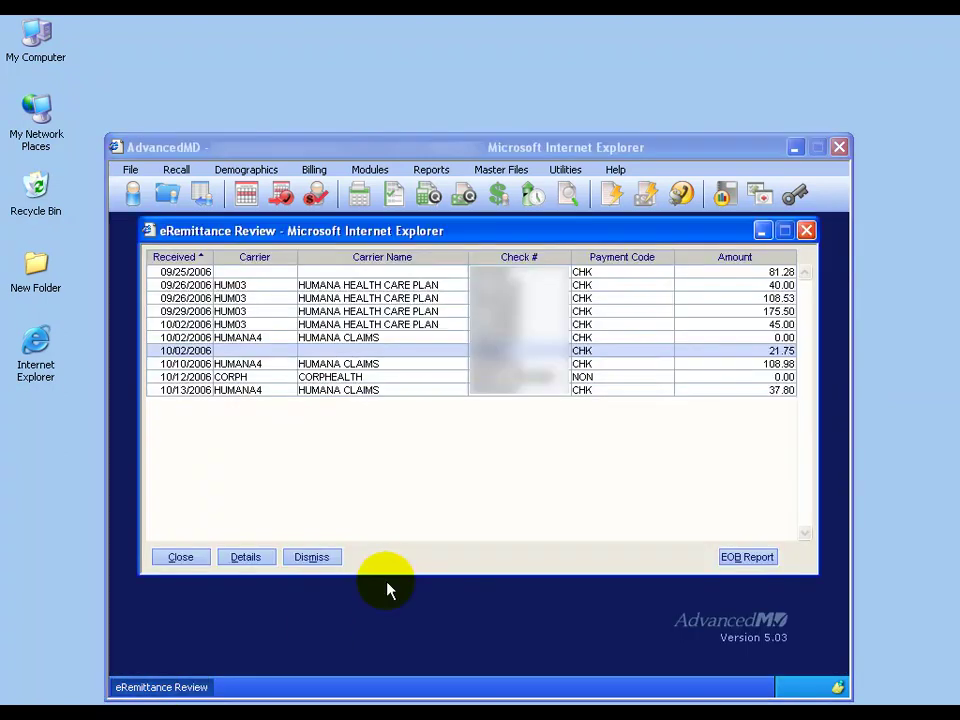
{"action": "double_click", "coordinate": [414, 351]}
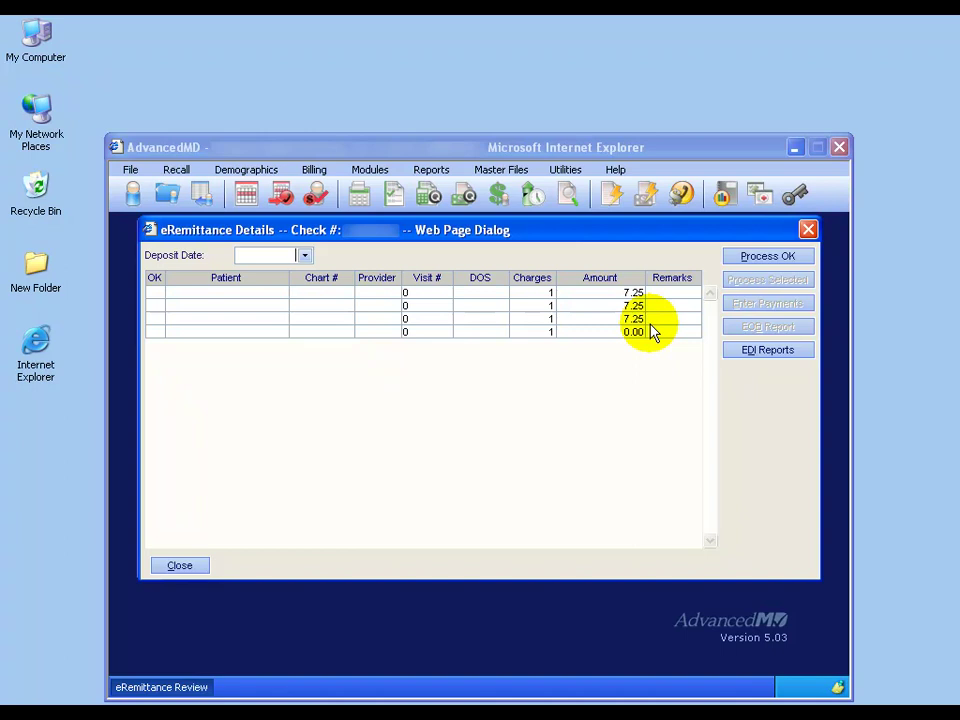
{"action": "left_click", "coordinate": [193, 565]}
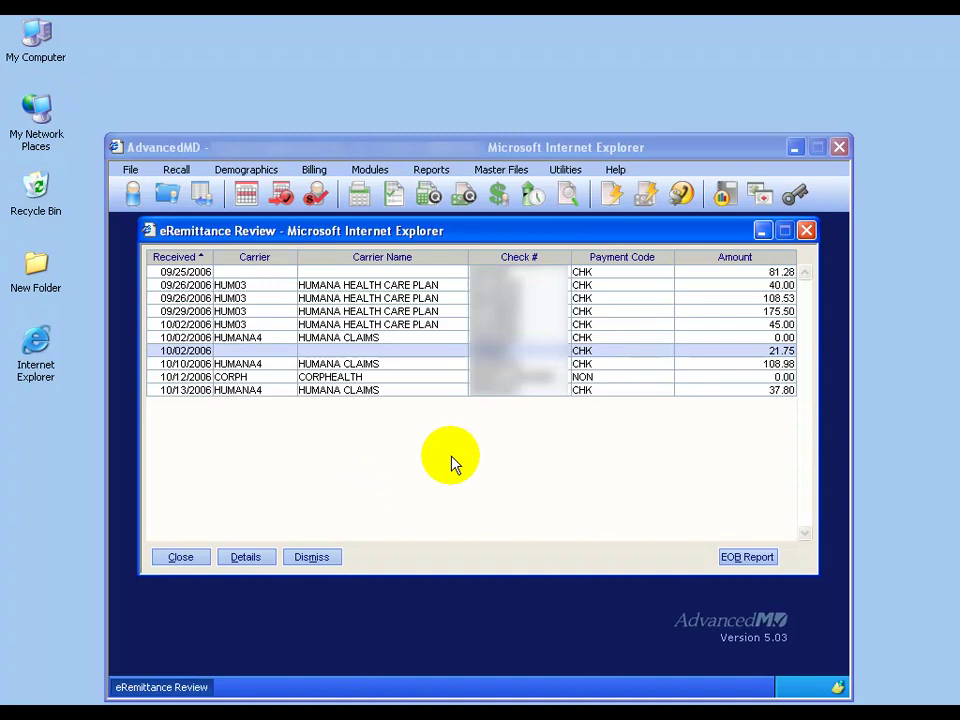
Step: Inspect the 09/29/2006 HUM03 175.50 check's claims, cancelling the 25.00 payment entry without posting
{"action": "left_click", "coordinate": [257, 312]}
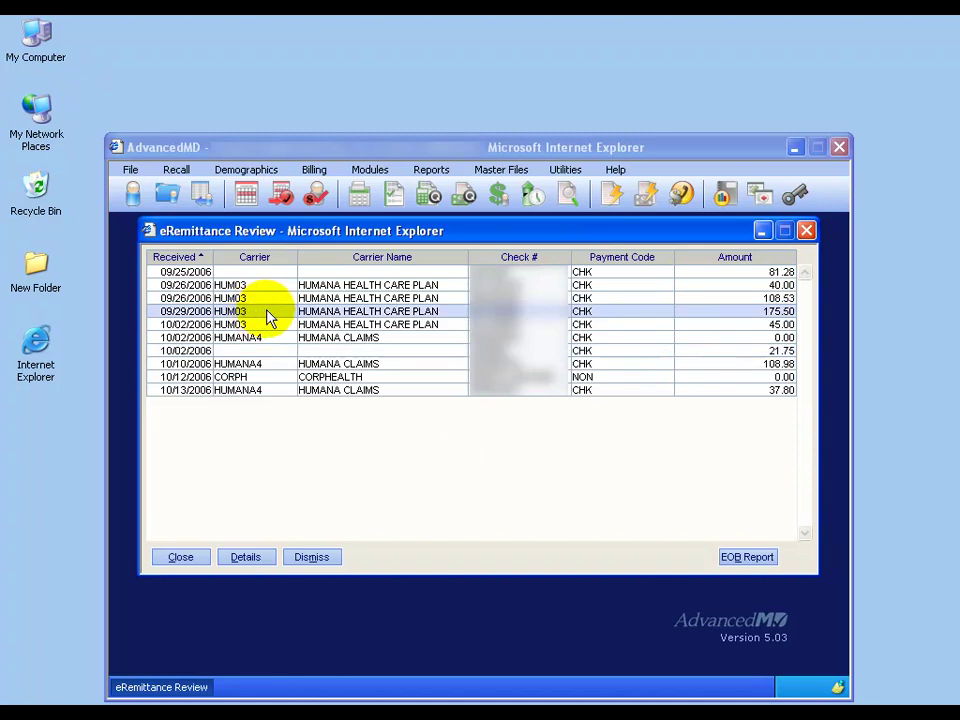
{"action": "double_click", "coordinate": [268, 318]}
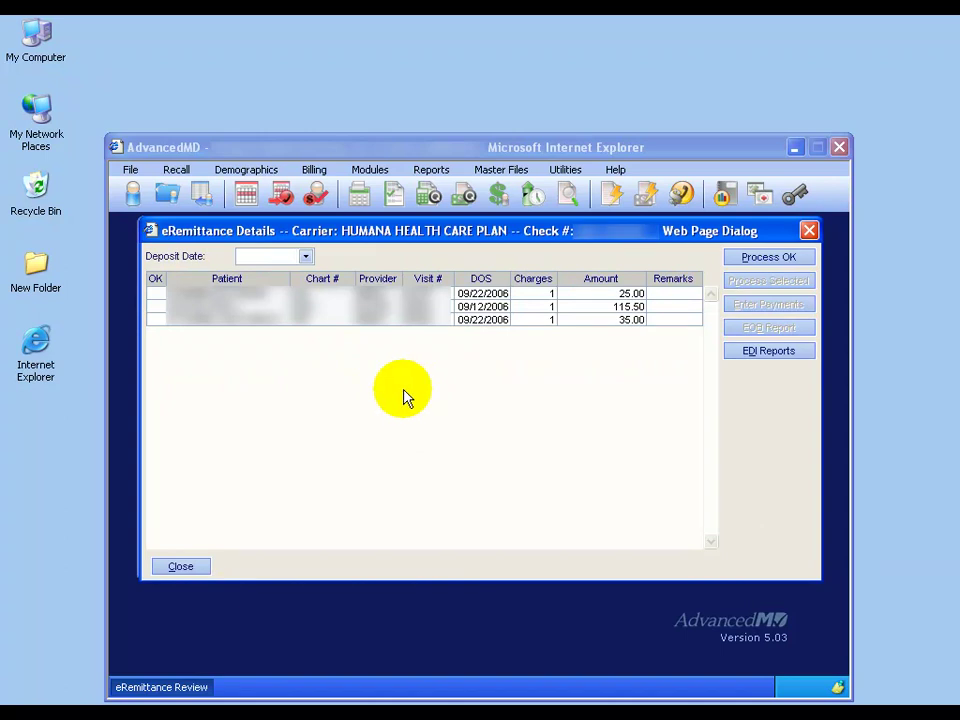
{"action": "double_click", "coordinate": [340, 293]}
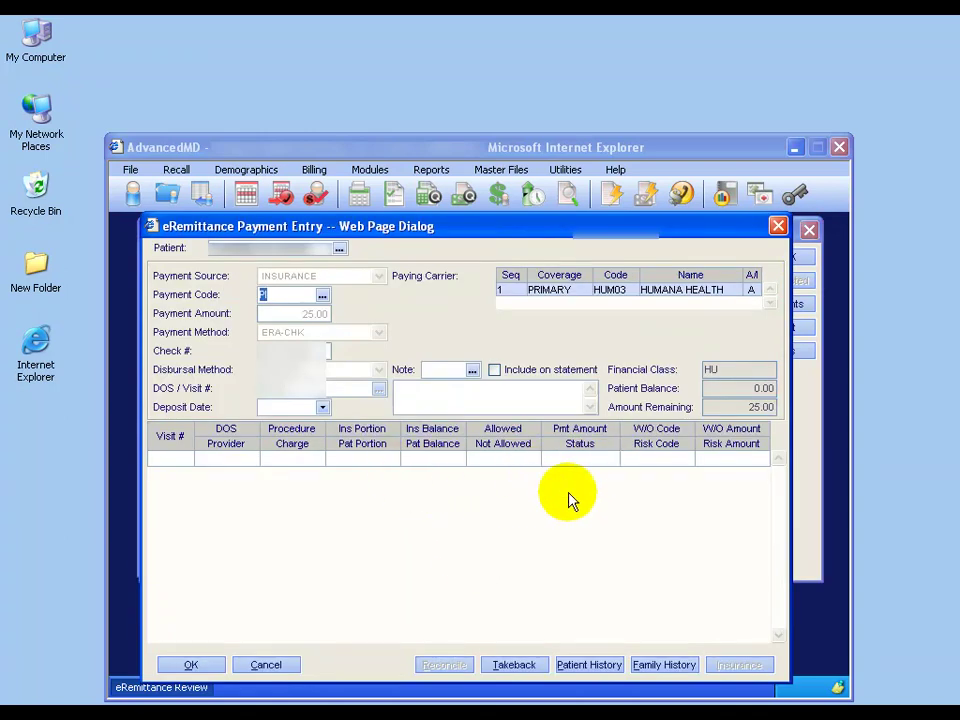
{"action": "left_click", "coordinate": [284, 665]}
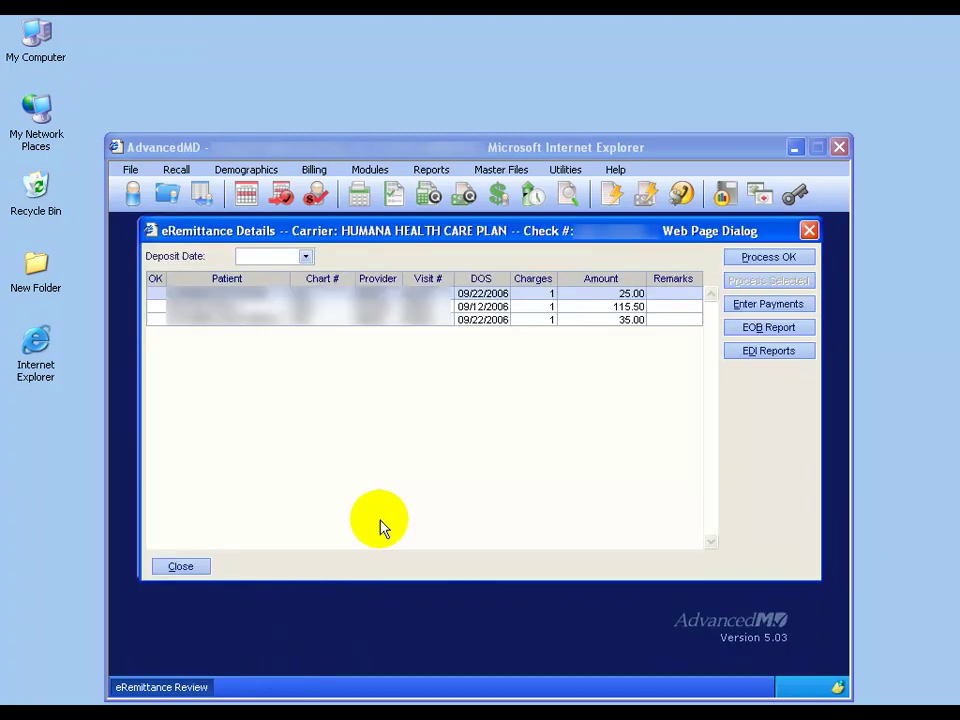
{"action": "left_click", "coordinate": [380, 307]}
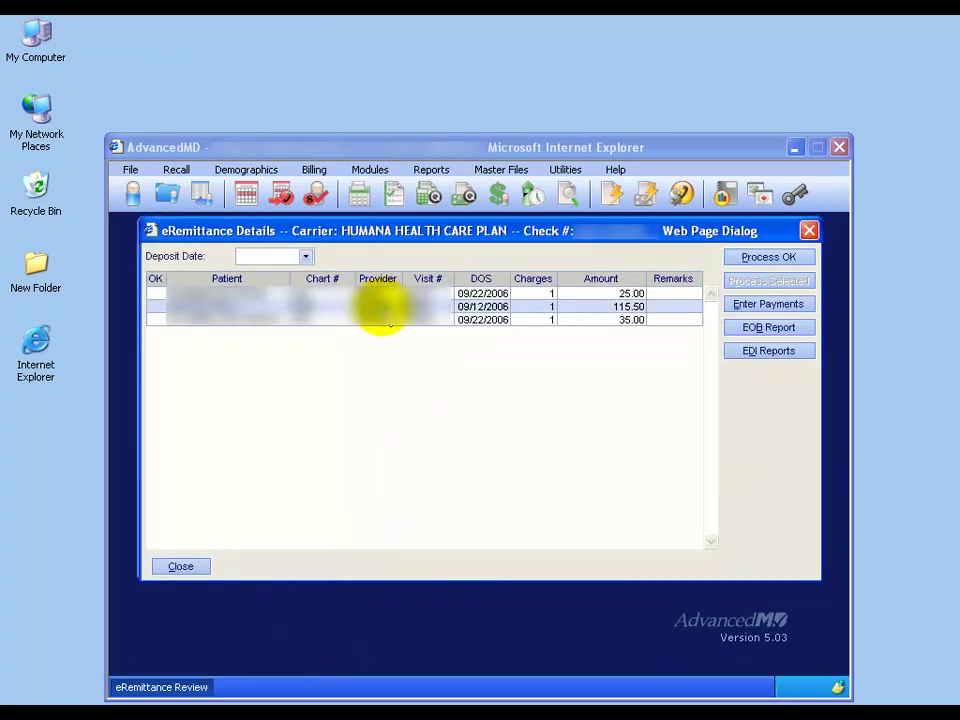
{"action": "left_click", "coordinate": [384, 319]}
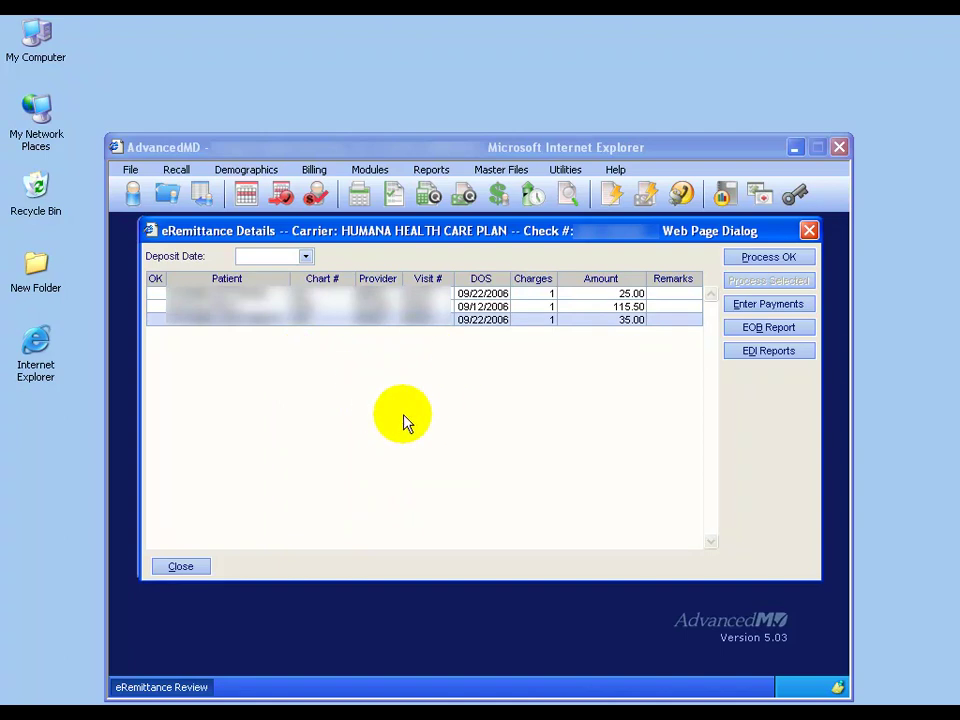
{"action": "left_click", "coordinate": [190, 568]}
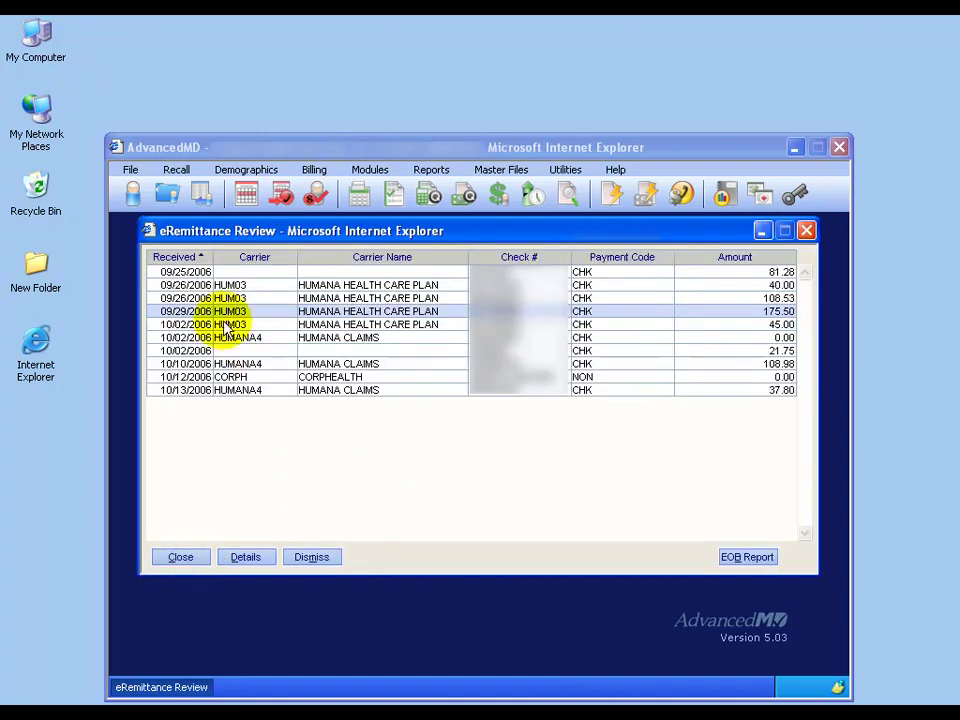
Step: Dismiss the 09/29/2006 Humana 175.50 check, confirming deletion despite its non-zero balance
{"action": "left_click", "coordinate": [310, 557]}
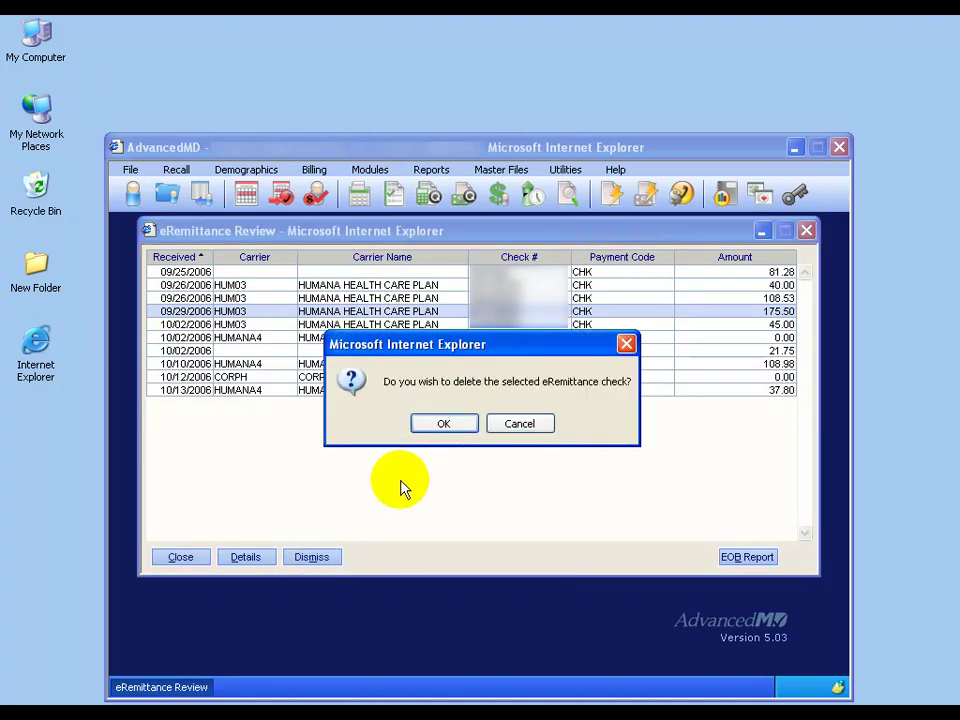
{"action": "left_click", "coordinate": [443, 424]}
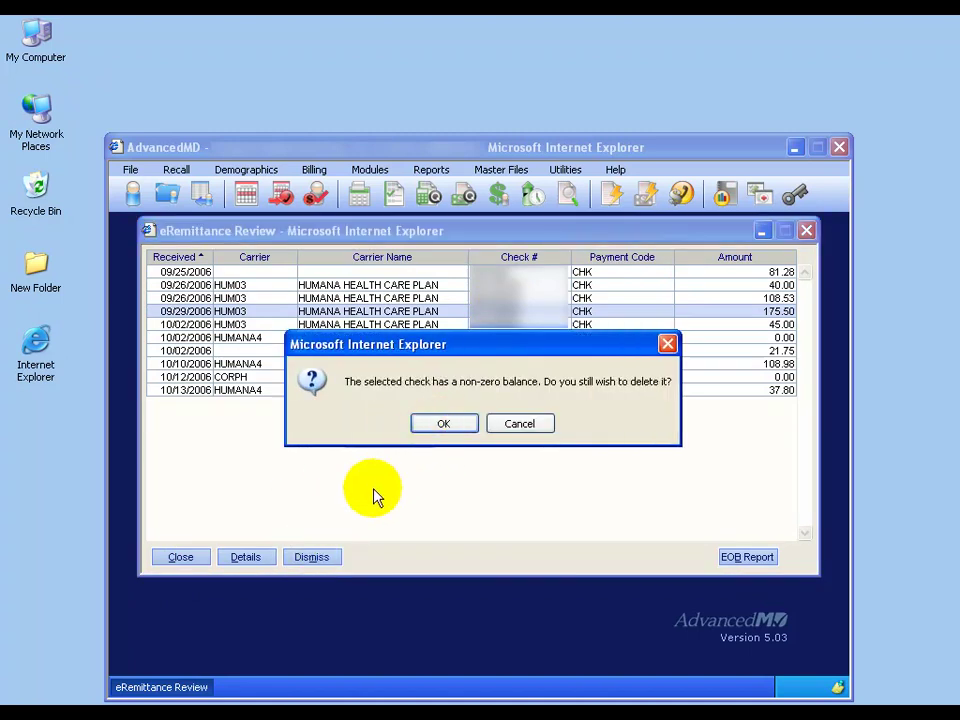
{"action": "left_click", "coordinate": [440, 425]}
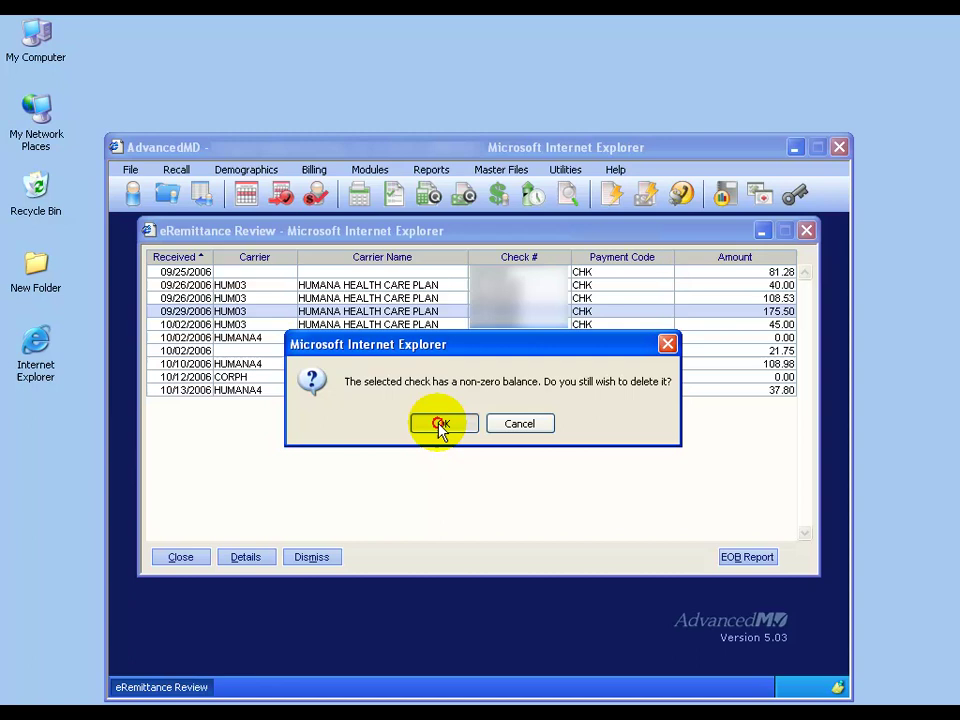
{"action": "left_click", "coordinate": [440, 424]}
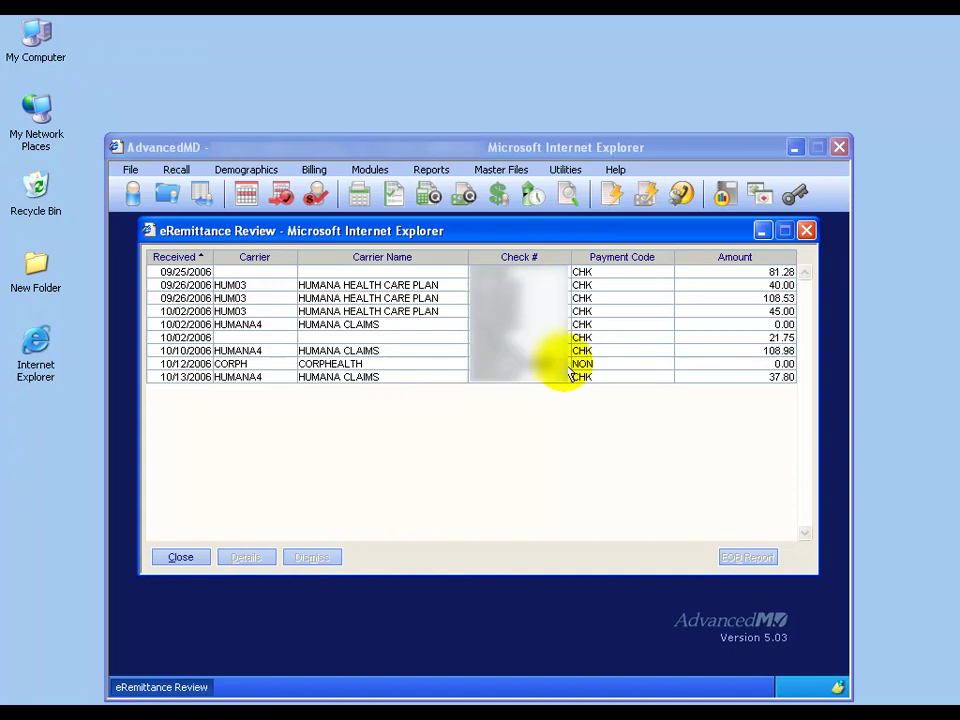
{"action": "double_click", "coordinate": [498, 364]}
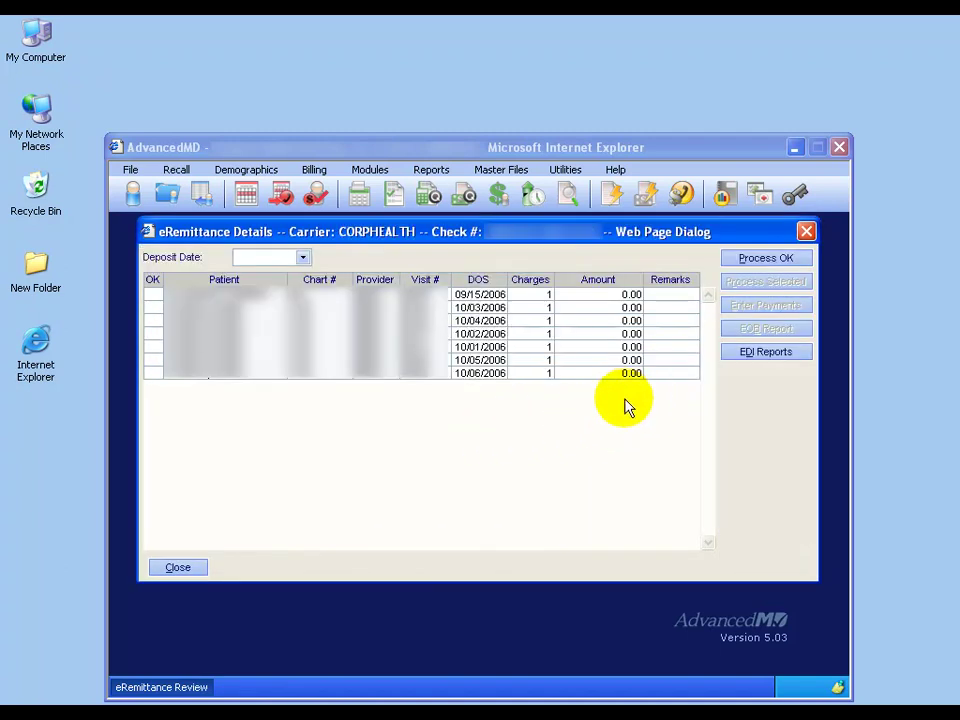
{"action": "left_click", "coordinate": [188, 568]}
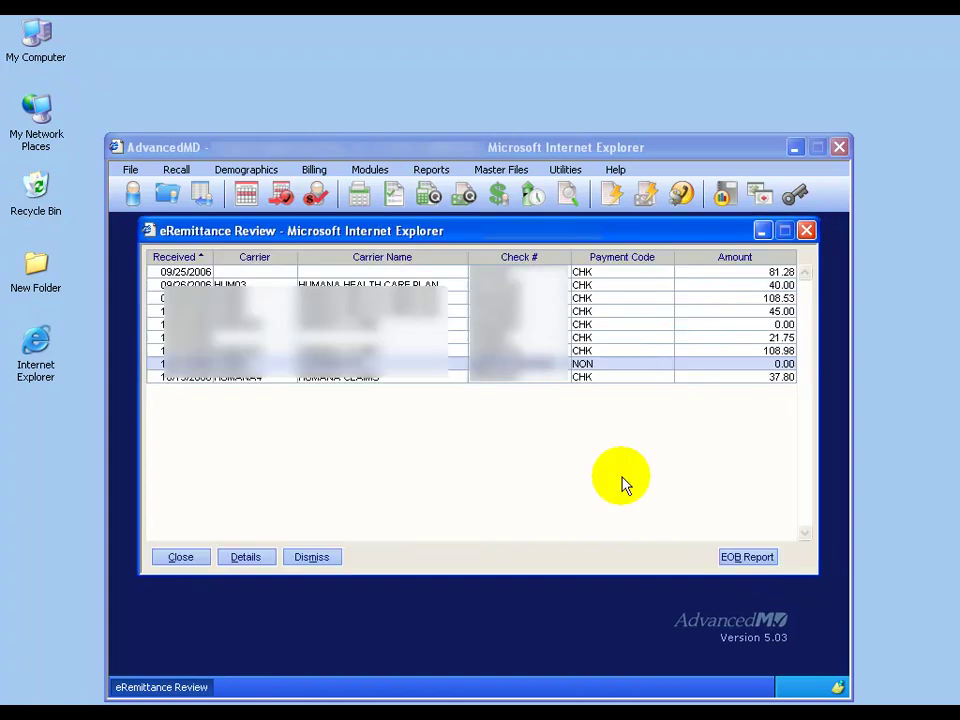
{"action": "left_click", "coordinate": [745, 557]}
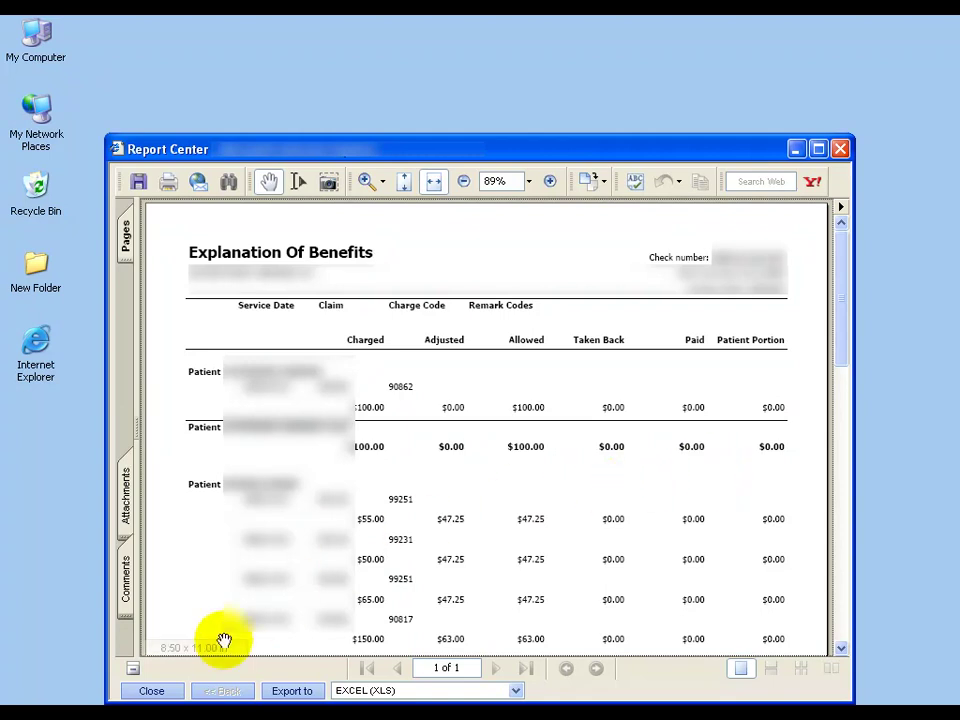
{"action": "left_click", "coordinate": [153, 690]}
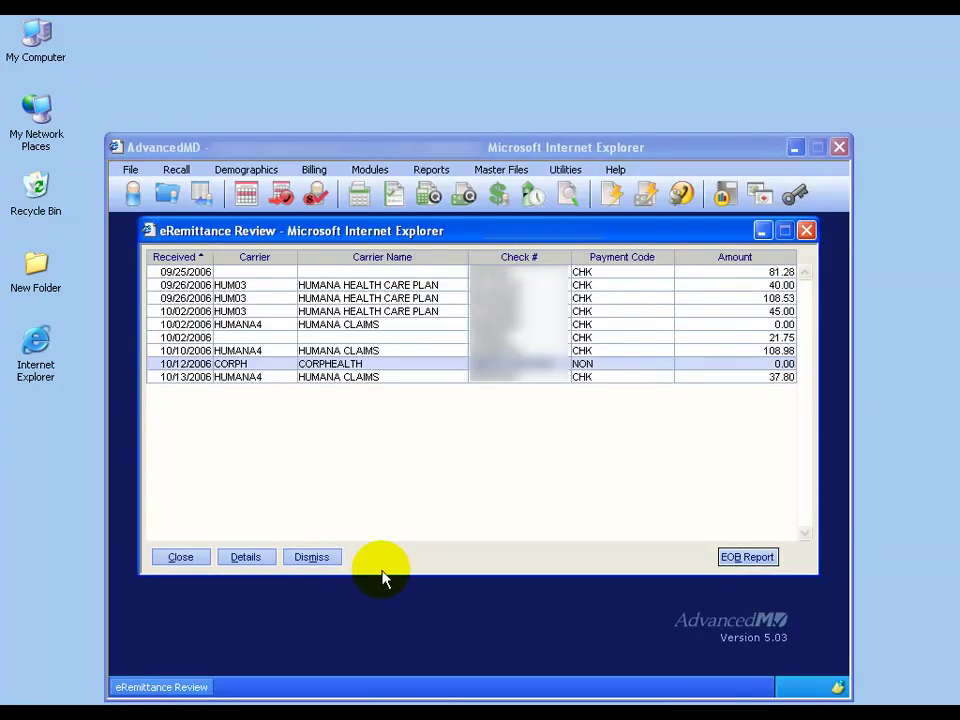
Step: Show Claims Center's archived EDI reports and scroll down the report list
{"action": "left_click", "coordinate": [567, 193]}
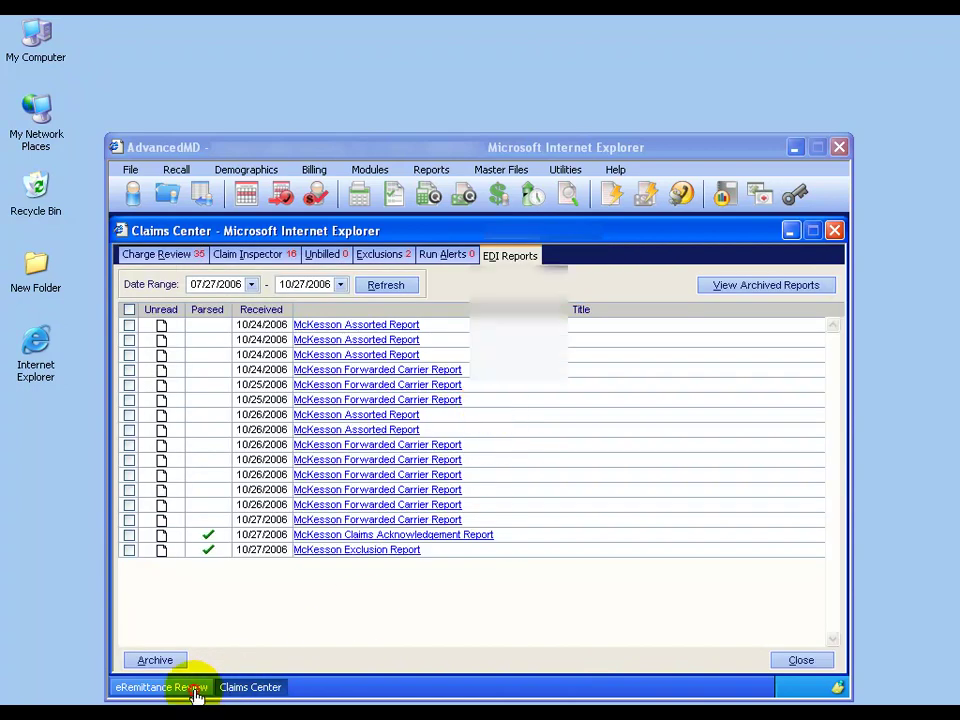
{"action": "left_click", "coordinate": [185, 688]}
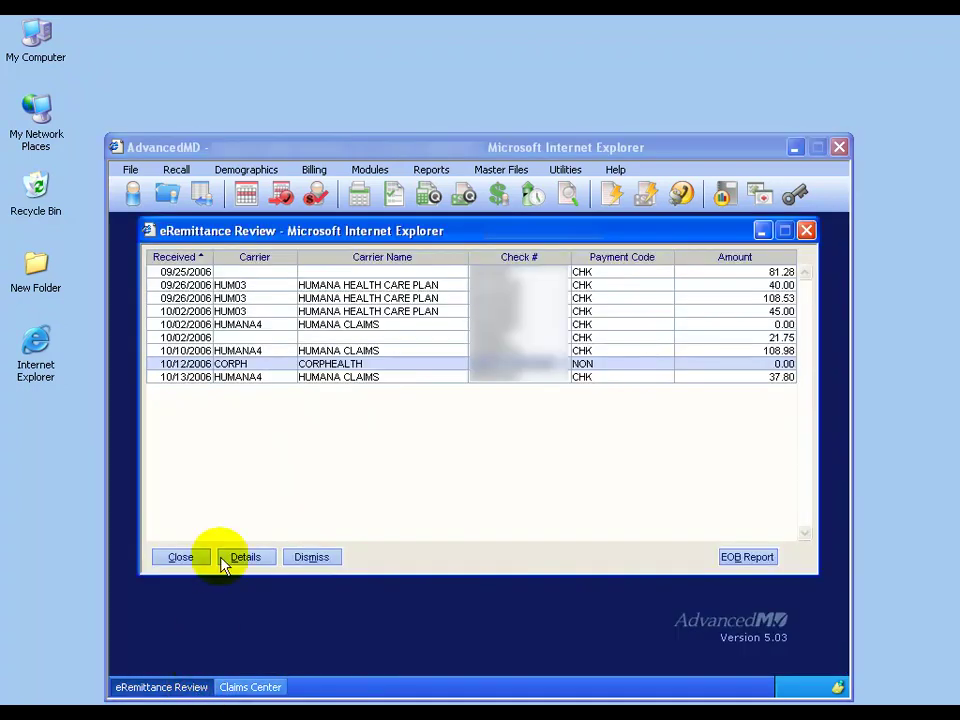
{"action": "left_click", "coordinate": [250, 688]}
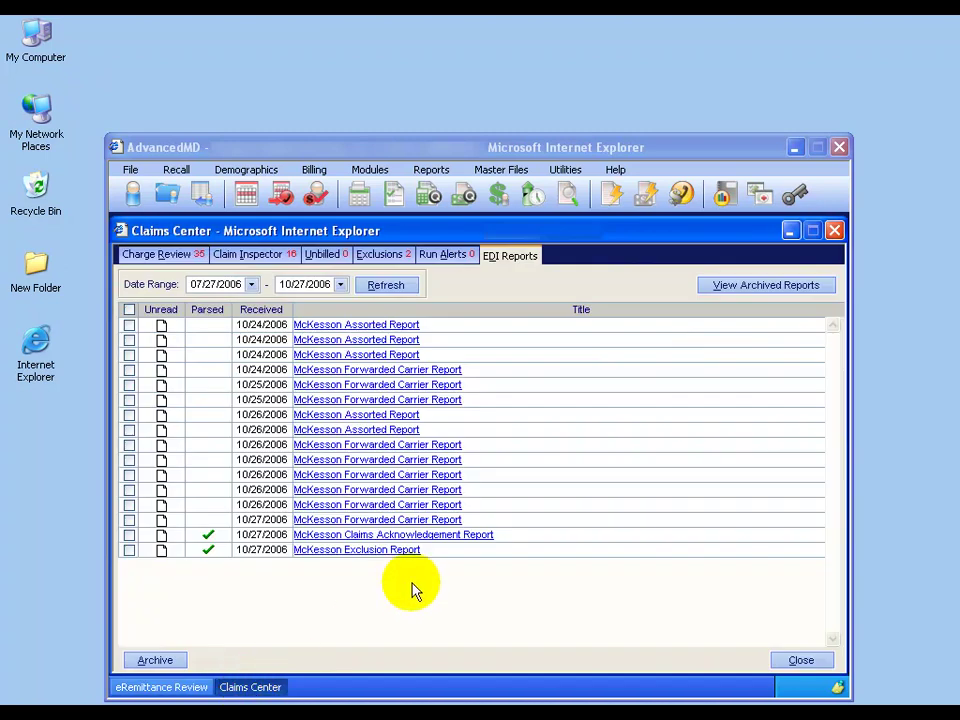
{"action": "left_click", "coordinate": [783, 292]}
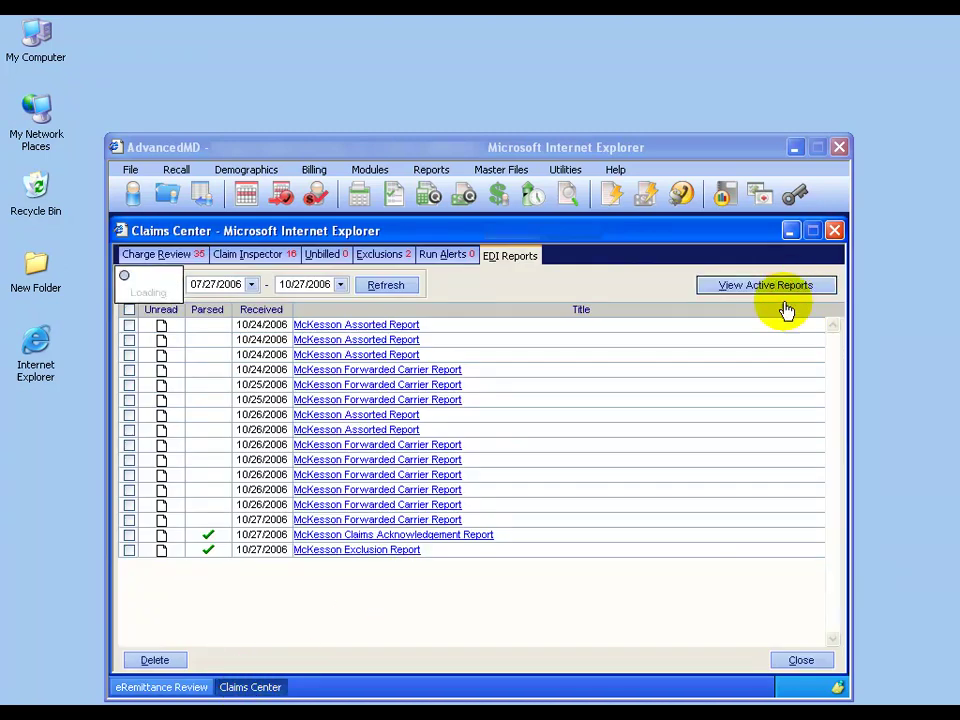
{"action": "left_click_drag", "start_coordinate": [832, 343], "coordinate": [829, 590]}
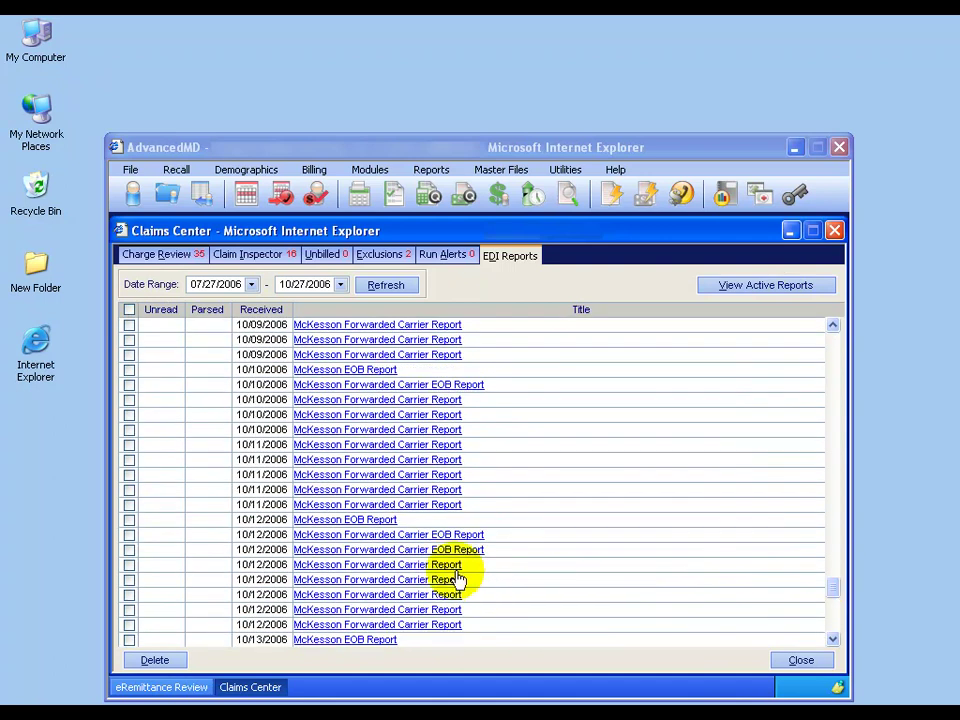
Step: Open a McKesson EOB Report showing 55.00 and 150.00 claim totals with 0.00 provider paid
{"action": "left_click", "coordinate": [320, 521]}
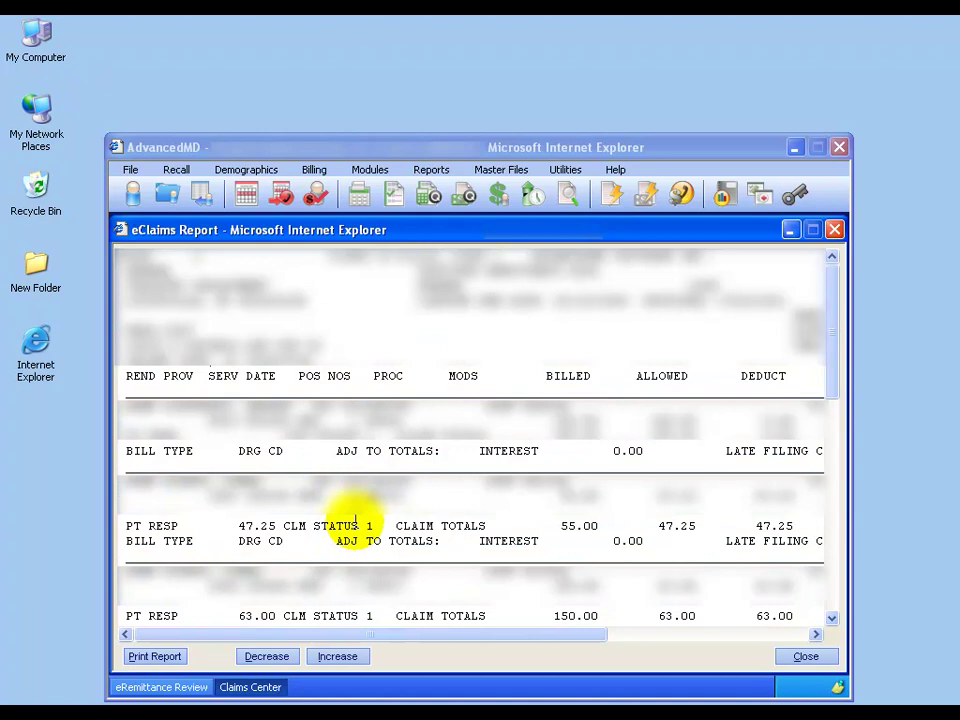
{"action": "left_click_drag", "start_coordinate": [446, 636], "coordinate": [603, 637]}
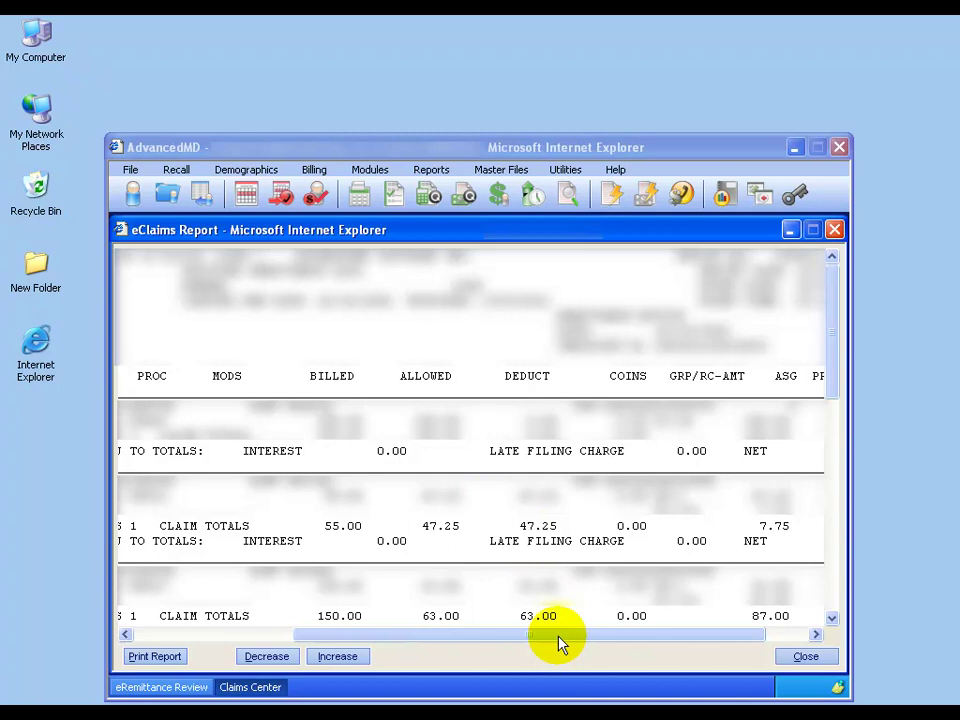
{"action": "left_click_drag", "start_coordinate": [558, 637], "coordinate": [605, 635]}
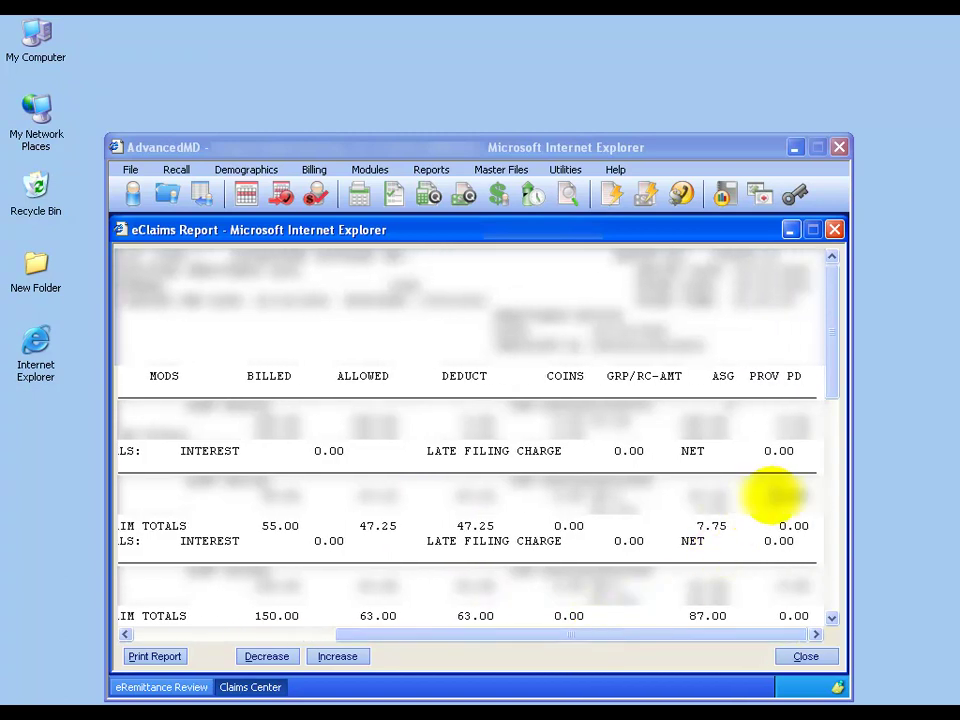
{"action": "double_click", "coordinate": [789, 496]}
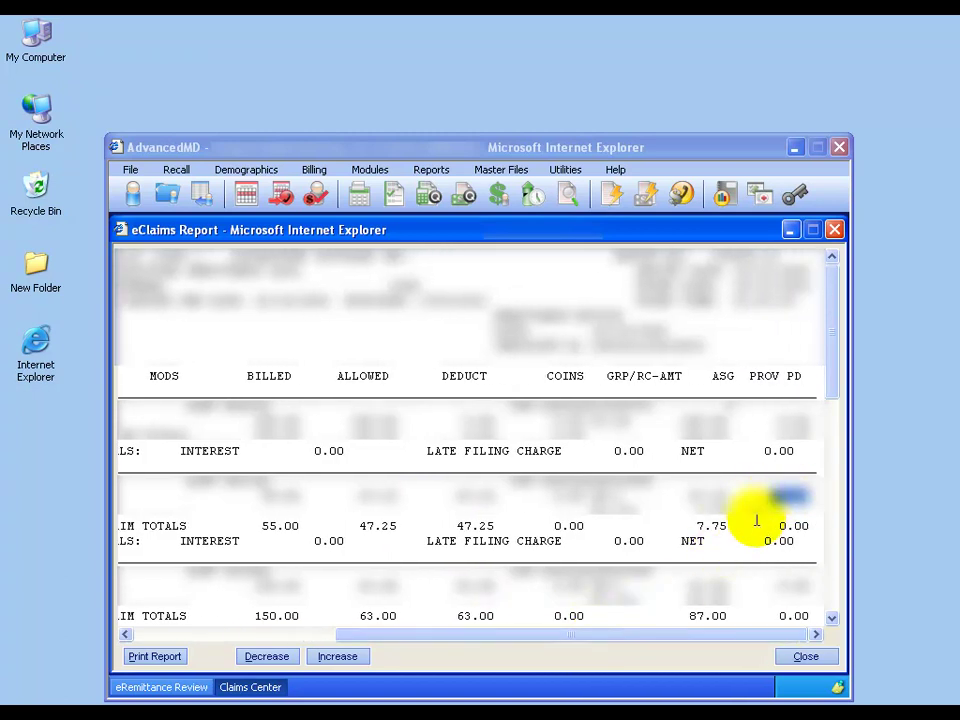
Step: Close the eClaims report, then view and close the 10/12/2006 CORPHEALTH check's seven 0.00 claim lines
{"action": "left_click", "coordinate": [795, 657]}
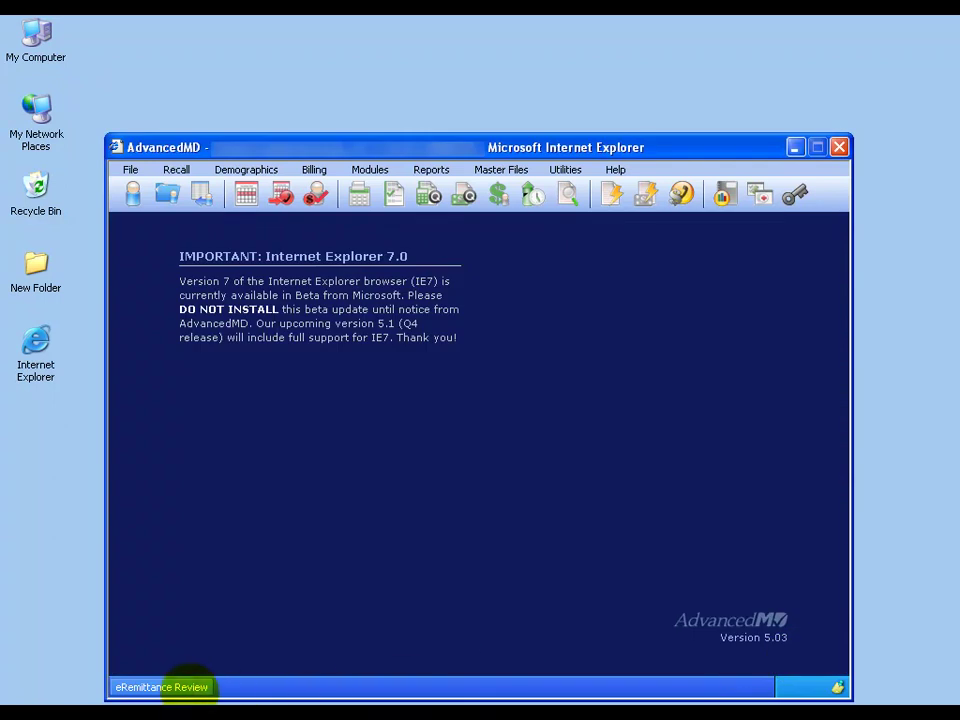
{"action": "left_click", "coordinate": [161, 687]}
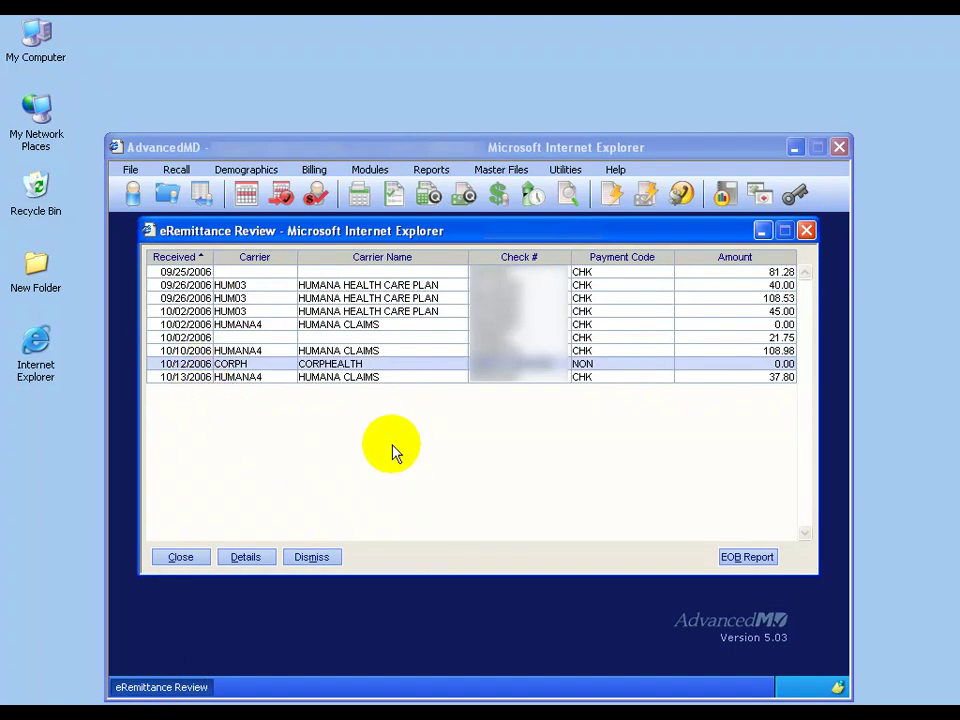
{"action": "double_click", "coordinate": [414, 366]}
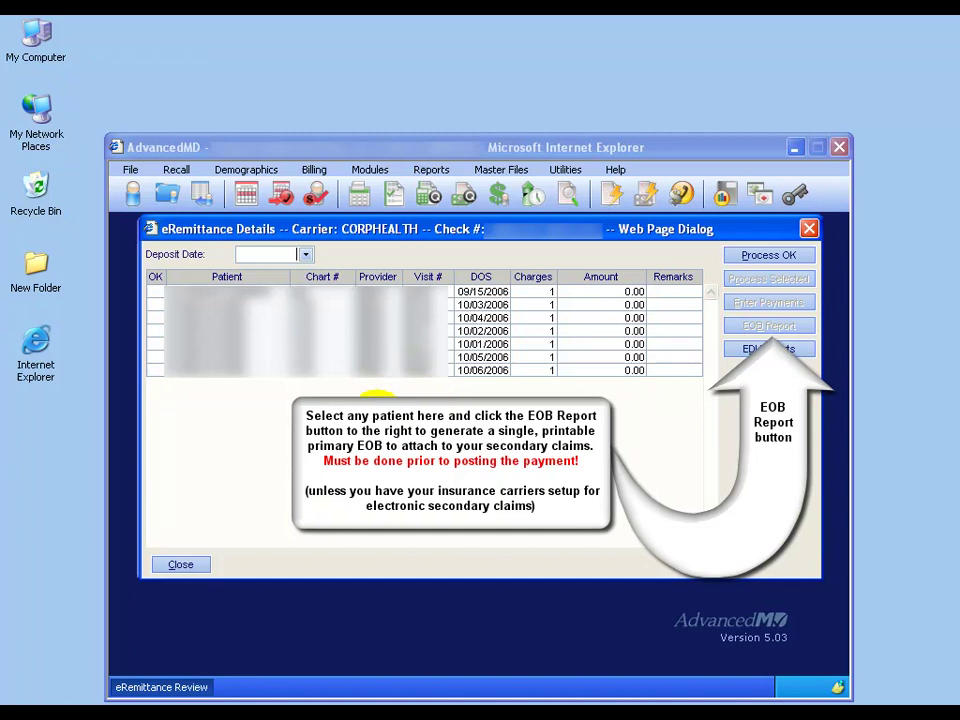
{"action": "left_click", "coordinate": [190, 563]}
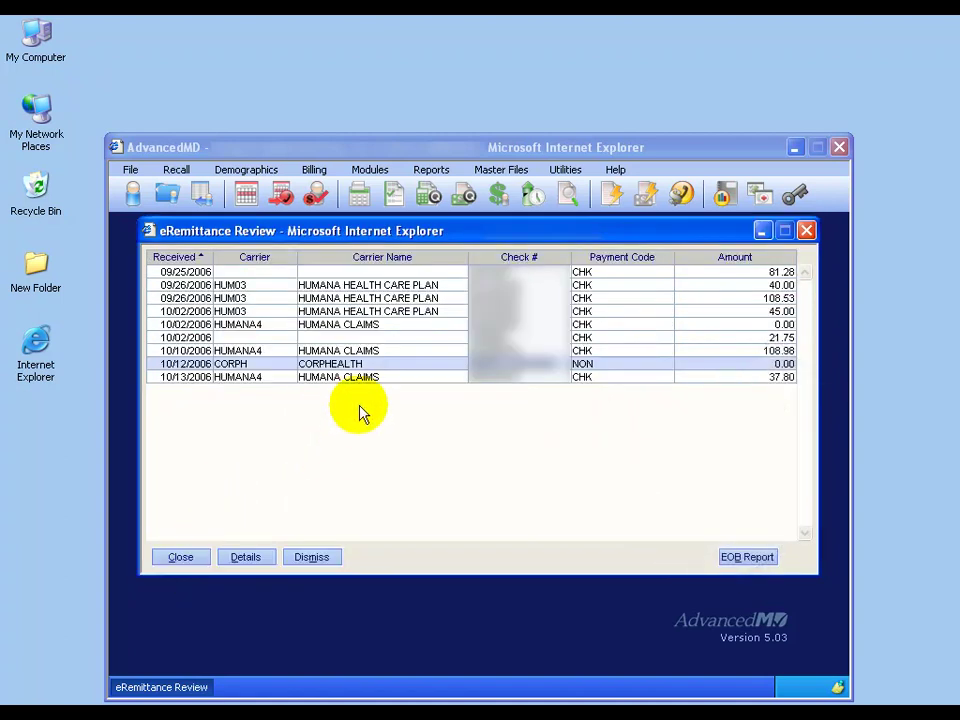